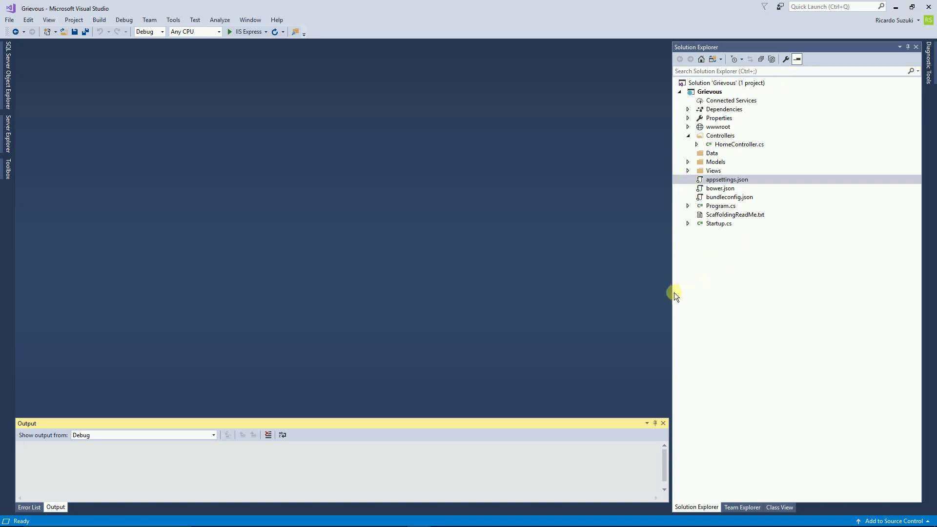
- Open the Grievous project's appsettings.json in the editor from Solution Explorer
double_click(723, 181)
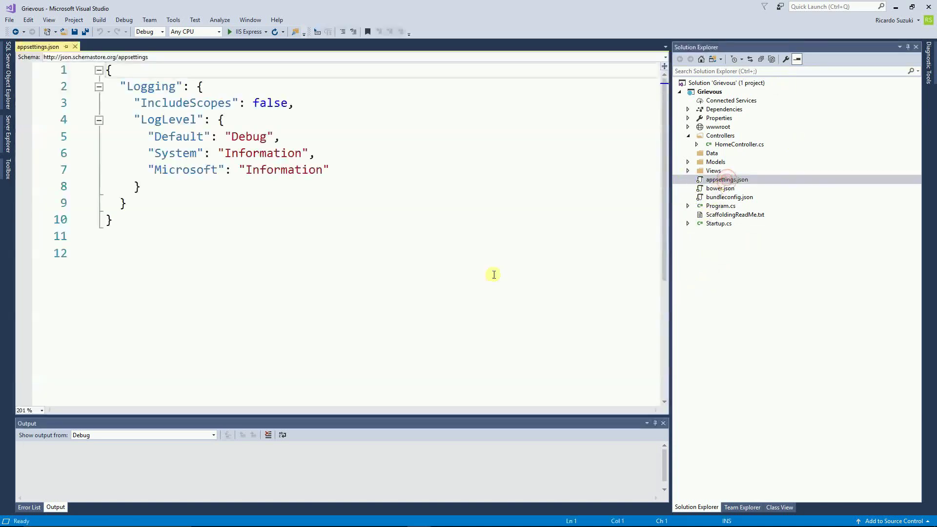
- Auto-hide Solution Explorer and highlight the Logging, IncludeScopes false and Default entries
left_click(401, 269)
scroll(402, 269, "up", 3, "ctrl")
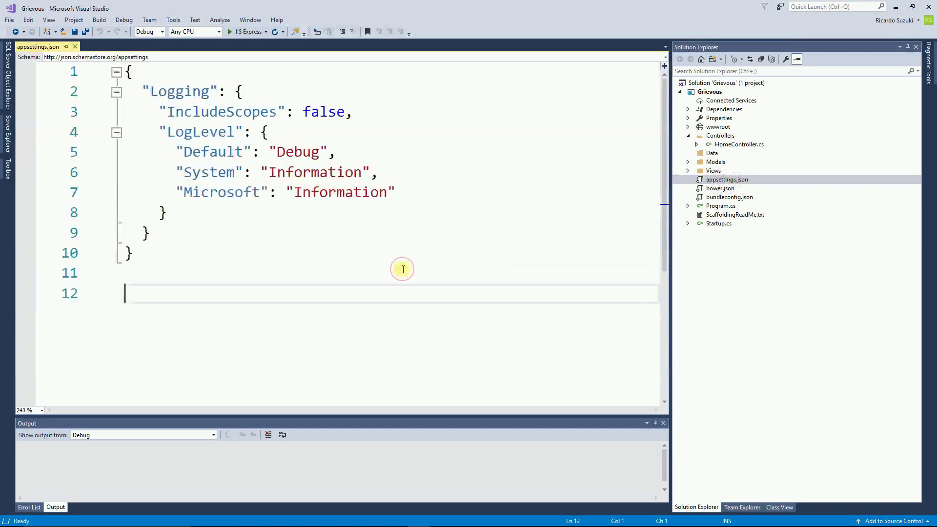
left_click(909, 47)
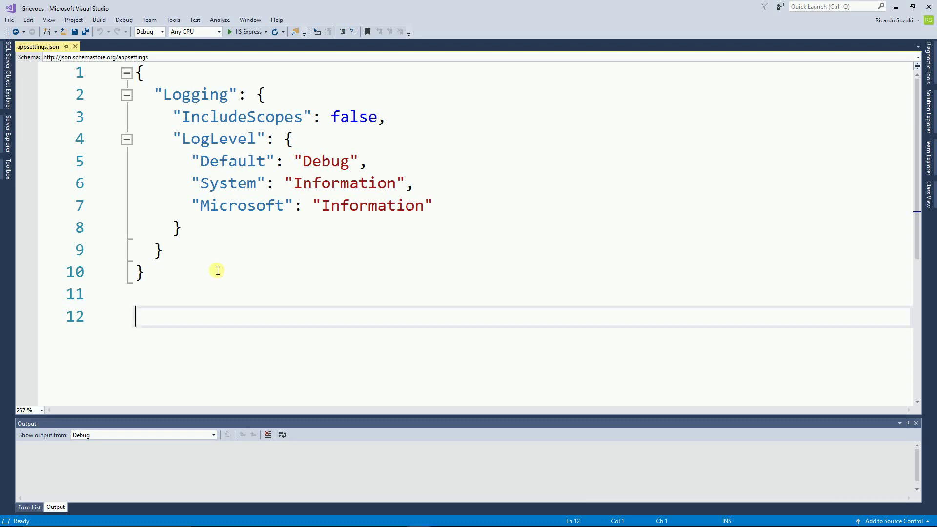
double_click(198, 93)
double_click(244, 117)
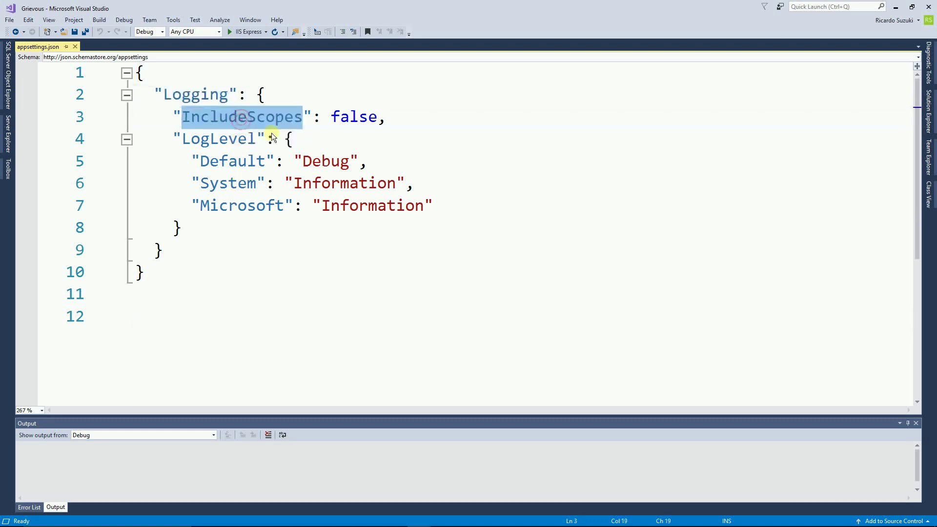
double_click(357, 119)
left_click(236, 161)
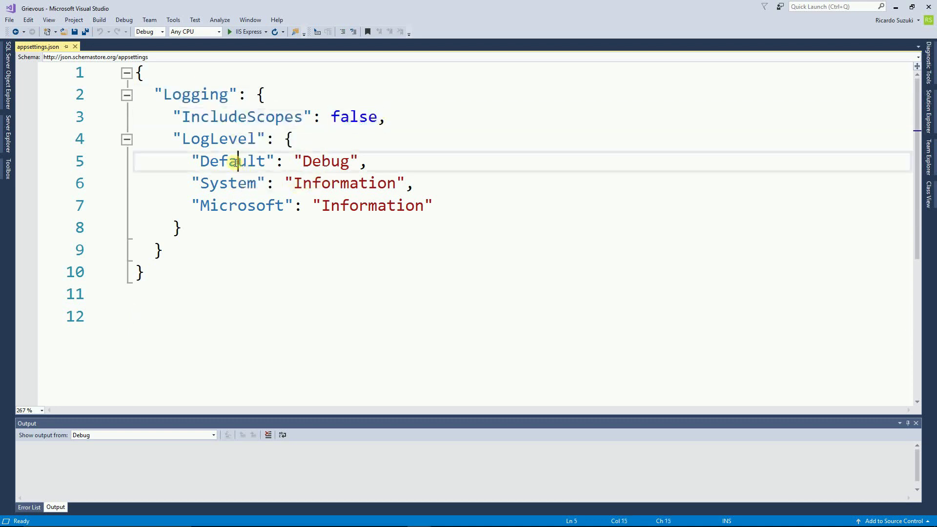
double_click(236, 161)
- Point out the Debug log level and the start and end of the Logging section
left_click(331, 161)
double_click(330, 162)
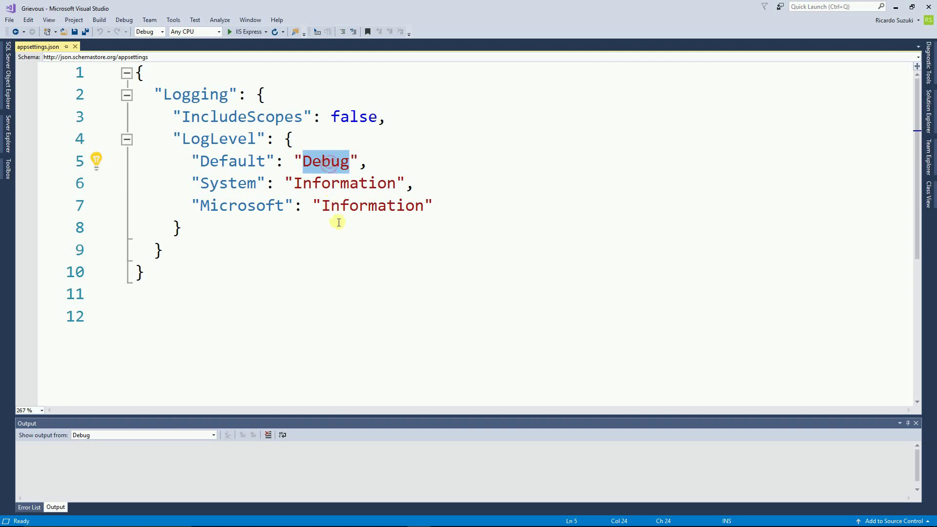
left_click(360, 163)
type(",")
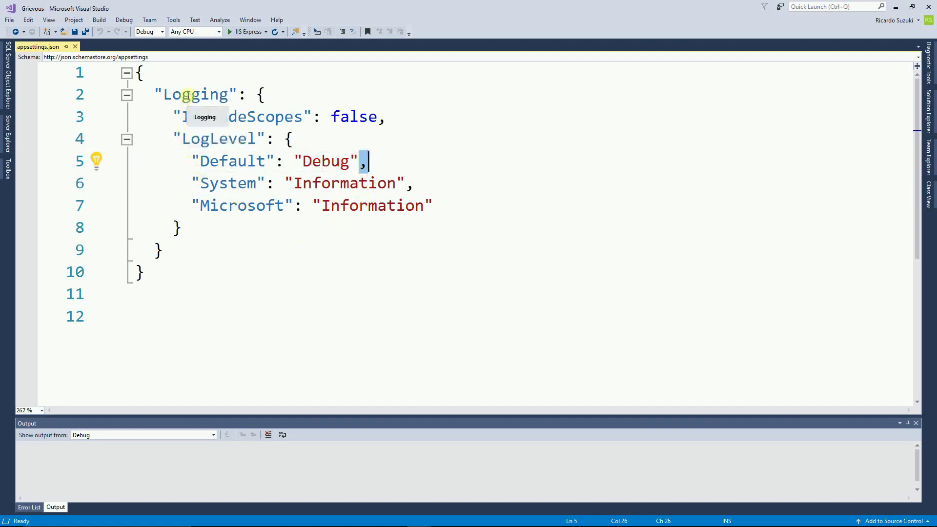
double_click(188, 96)
left_click(257, 95)
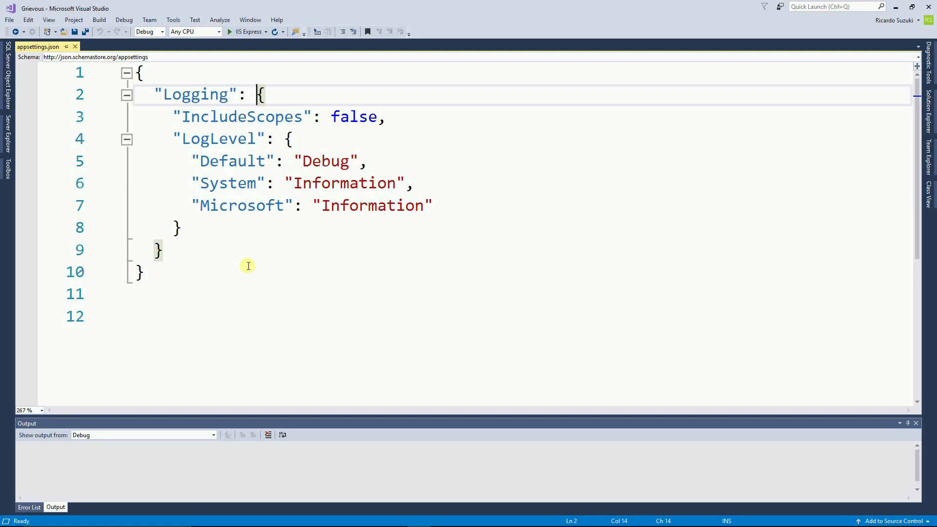
left_click(202, 253)
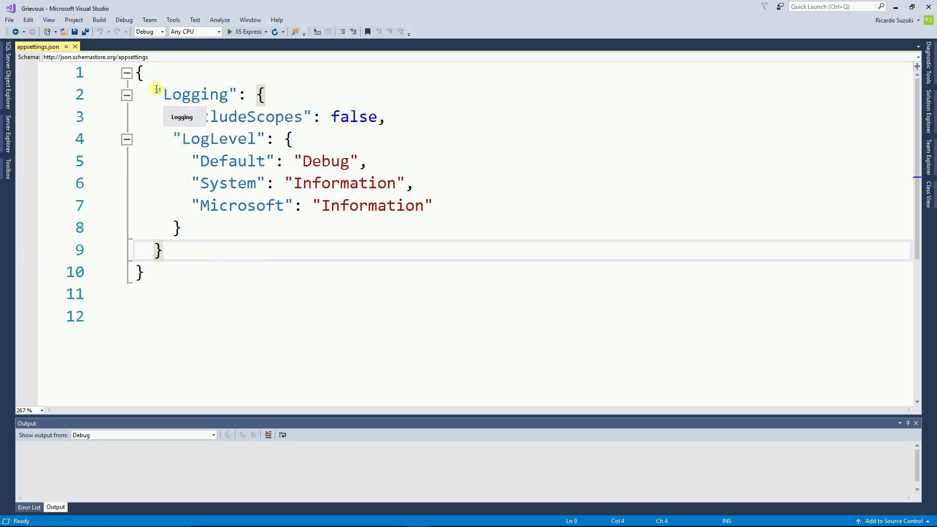
left_click_drag(155, 90, 202, 88)
left_click(203, 254)
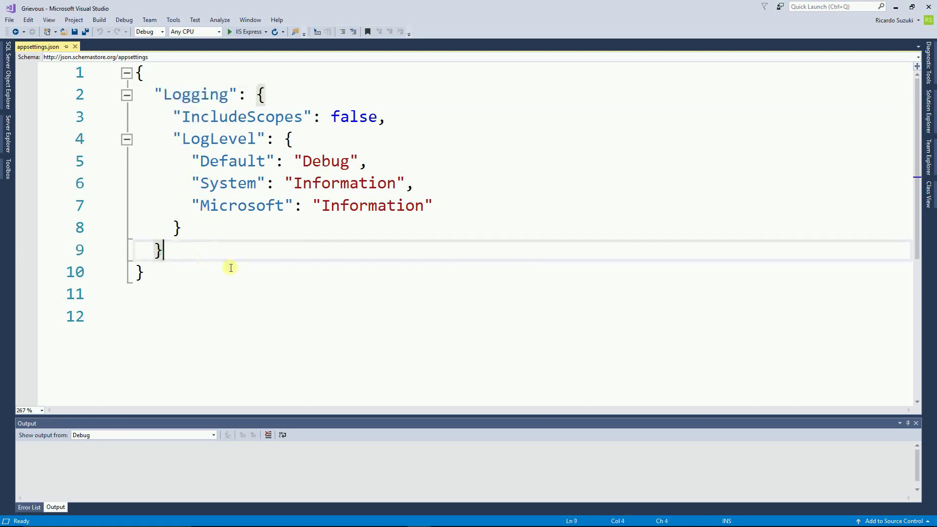
type(",")
- Add "ConnectionStrings": { "MyConnStr": "" } after the Logging block in appsettings.json
key("Return")
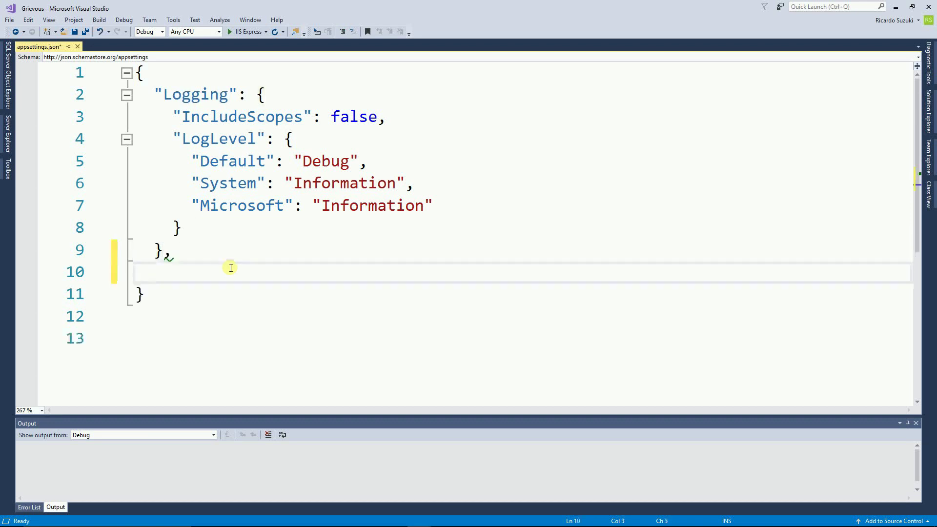
key("Return")
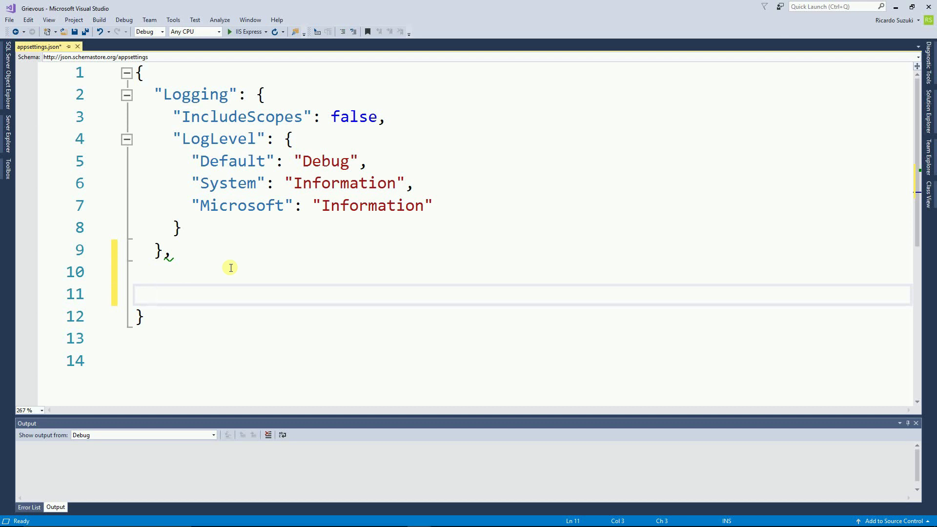
type("\"\": ")
type("{}")
key("Left")
key("Left")
key("Left")
type("Conne")
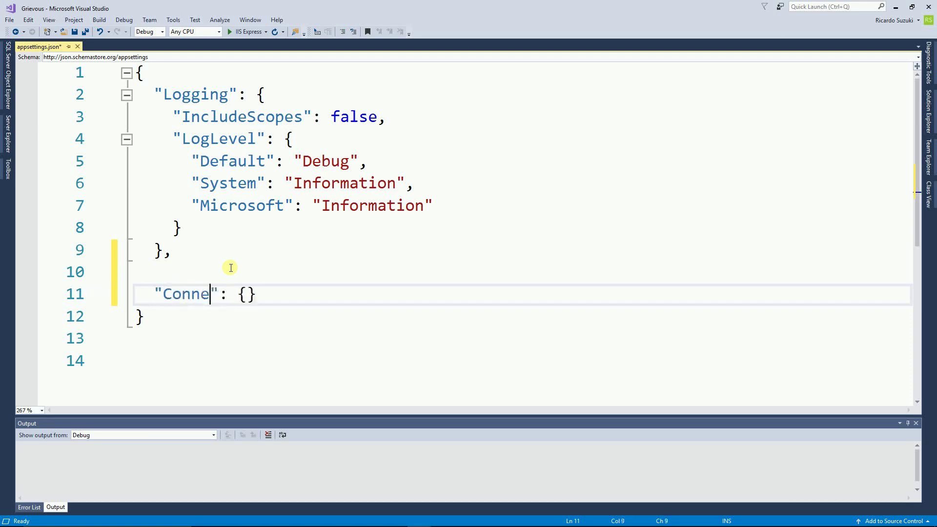
type("ctionStr")
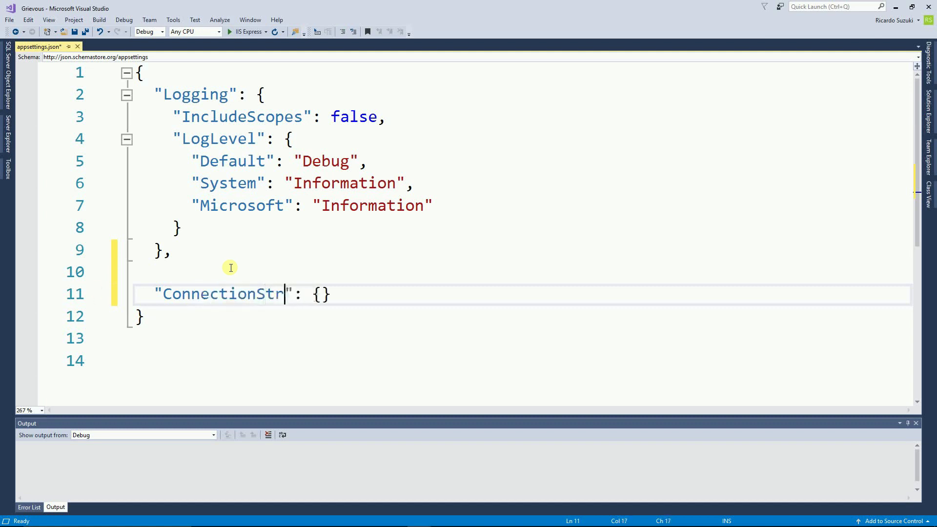
type("ings")
key("Right")
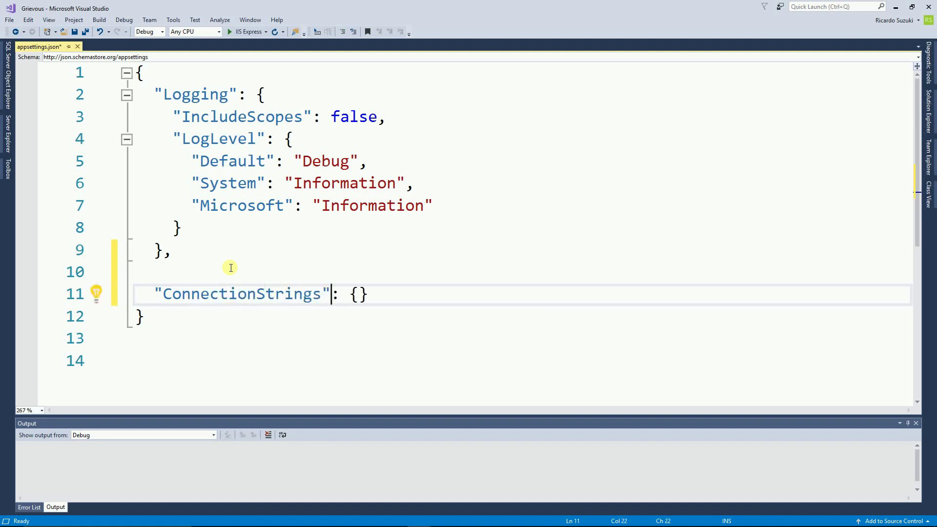
key("Right")
key("Right")
key("Right")
key("Return")
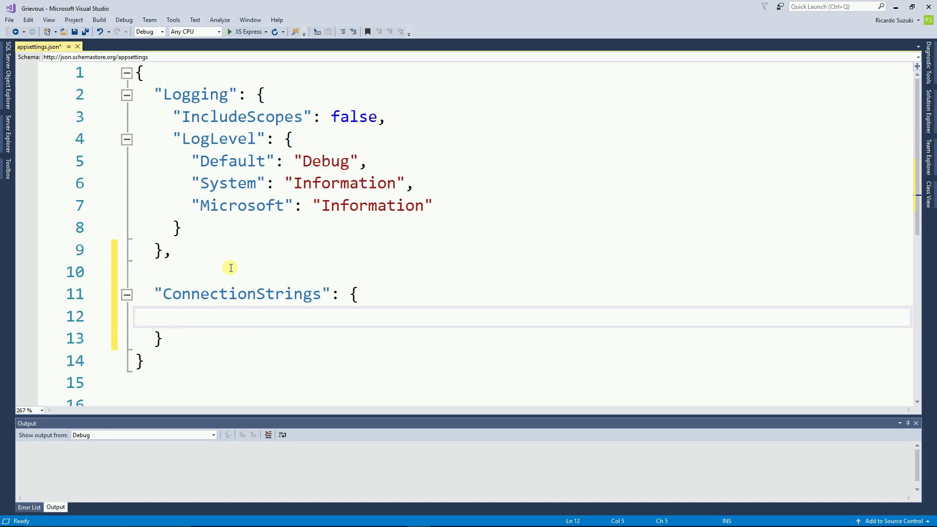
type("\"")
type("\"")
type(": \"")
key("Left")
key("Left")
type("MyC")
type("onnStr")
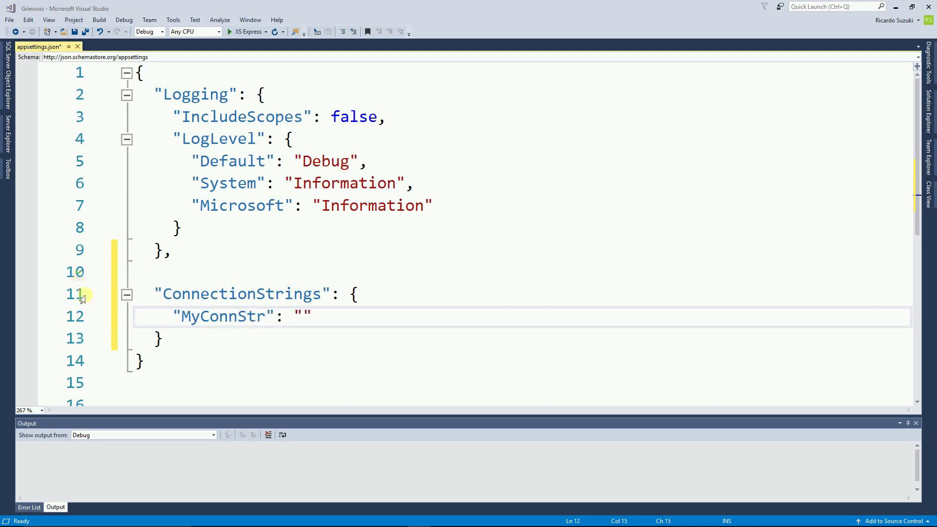
left_click(302, 315)
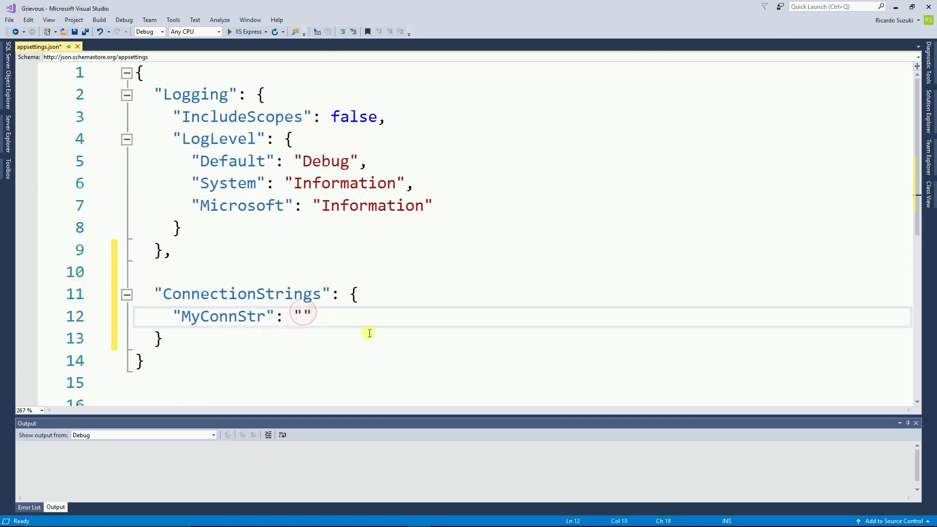
- Paste the SQL Server connection string into MyConnStr, save, and point out the key names
key("ctrl+v")
left_click_drag(403, 410, 302, 412)
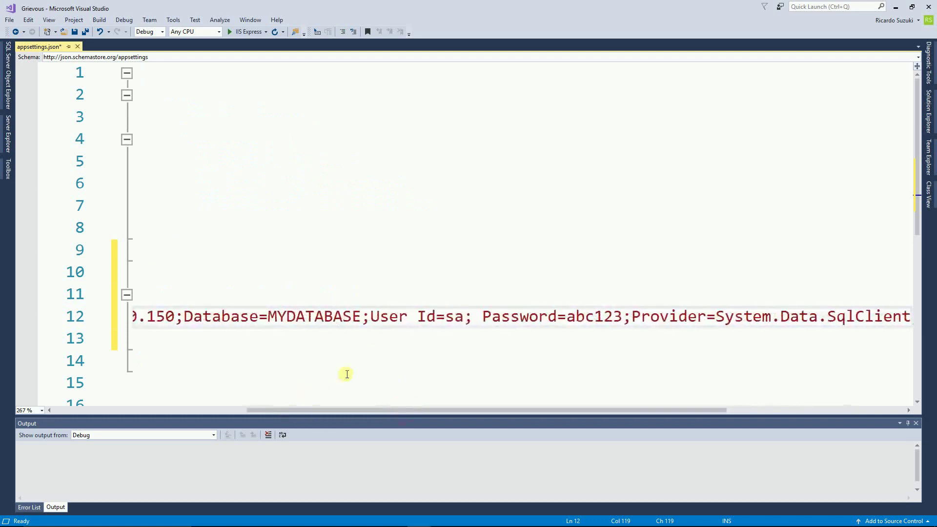
scroll(346, 374, "down", 1, "ctrl")
scroll(349, 371, "down", 1, "ctrl")
left_click_drag(380, 413, 272, 405)
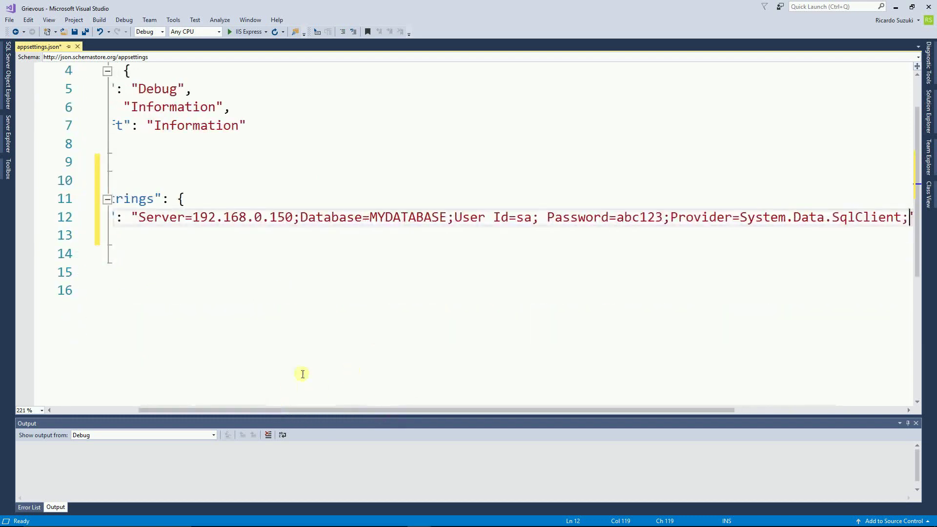
scroll(290, 386, "down", 1, "ctrl")
scroll(306, 364, "down", 1, "ctrl")
left_click_drag(264, 415, 216, 408)
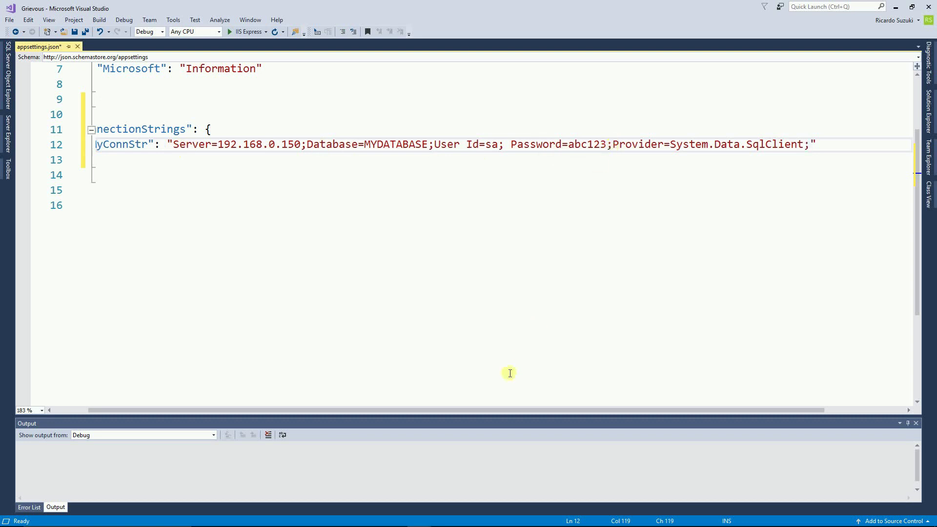
left_click_drag(498, 411, 450, 408)
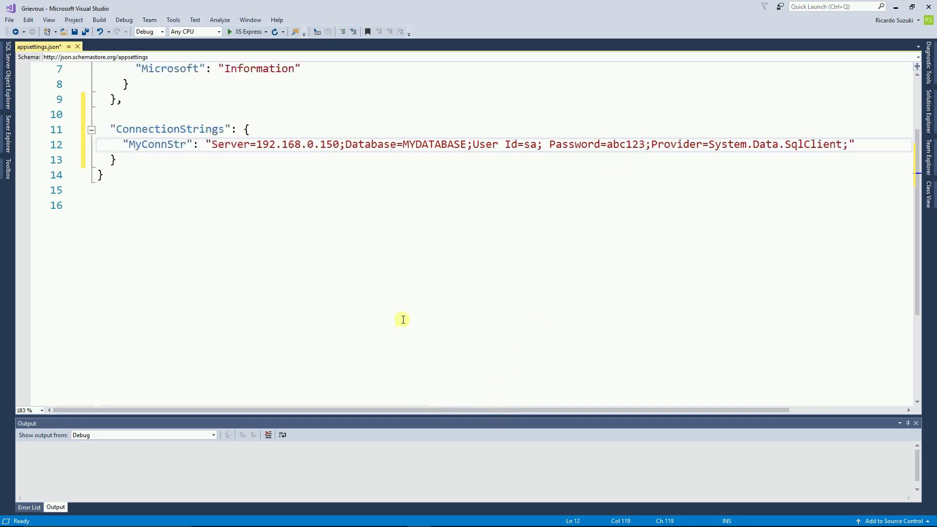
scroll(402, 319, "up", 1)
scroll(403, 320, "up", 1)
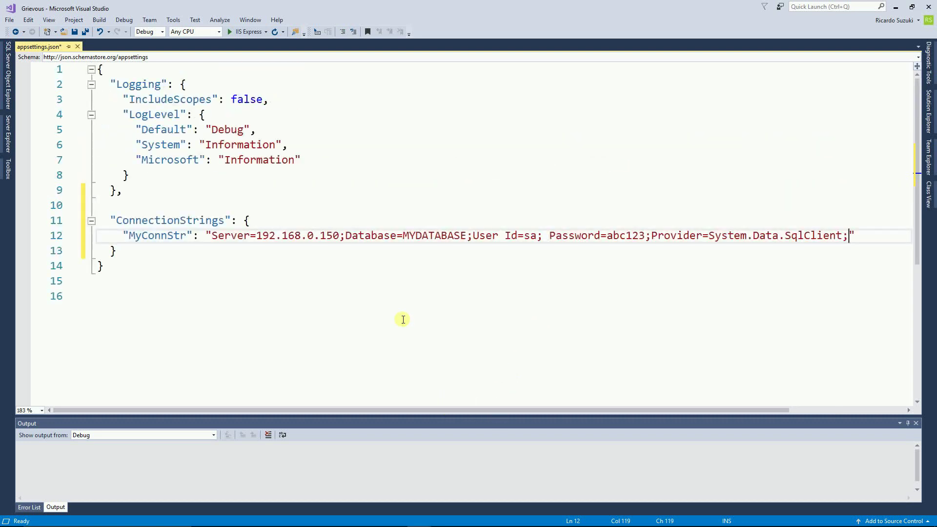
key("ctrl+s")
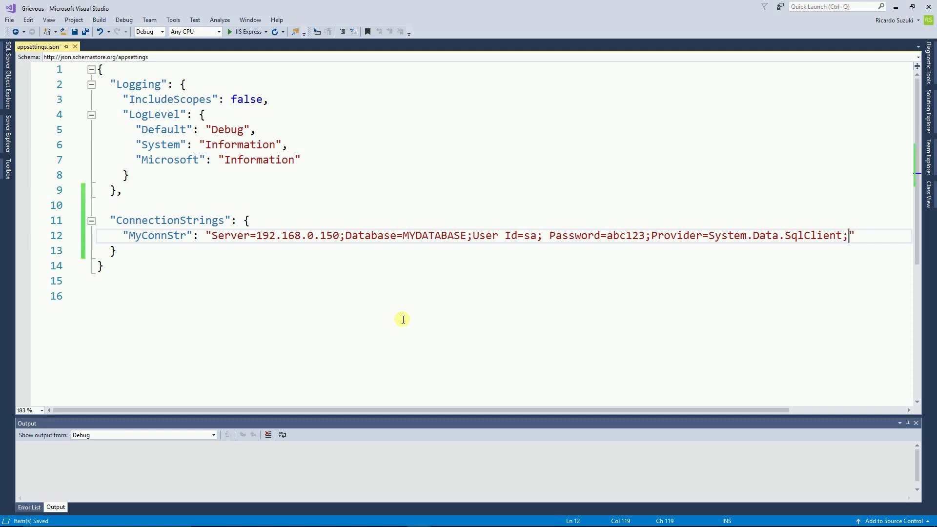
double_click(170, 220)
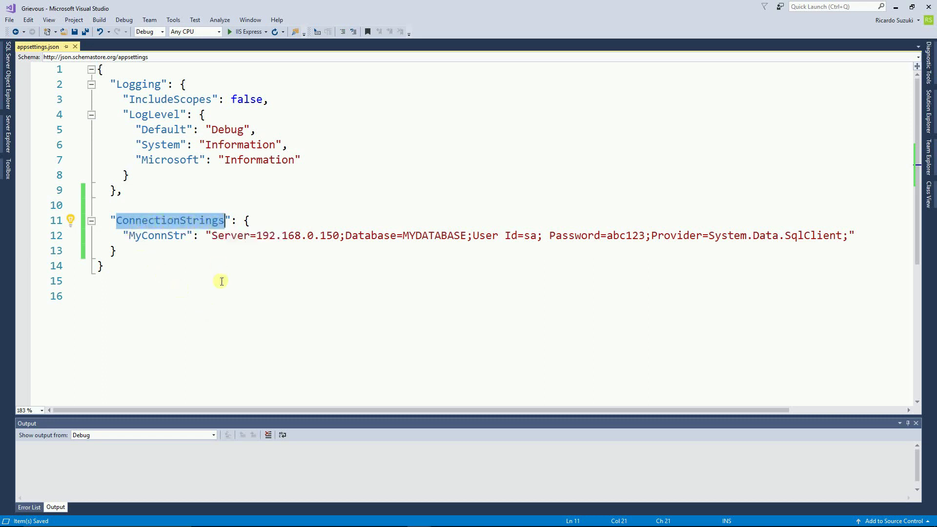
double_click(149, 238)
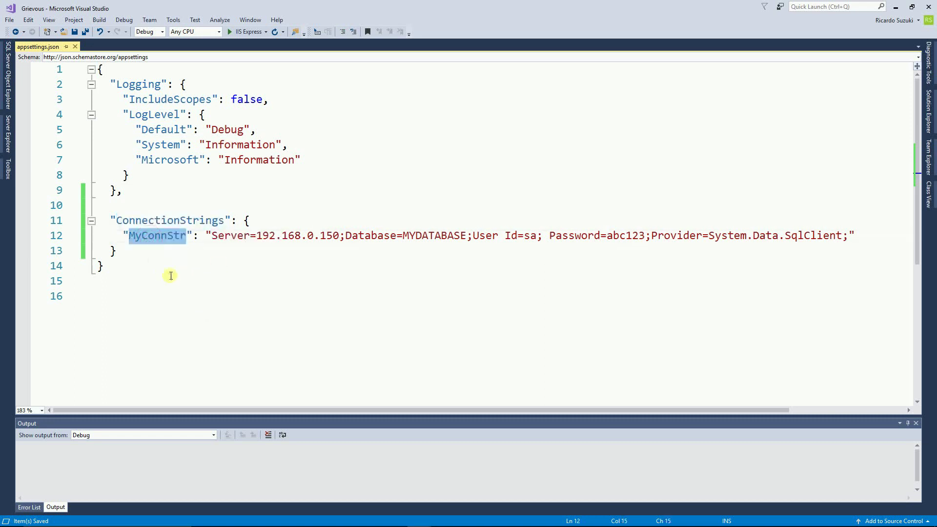
left_click(126, 311)
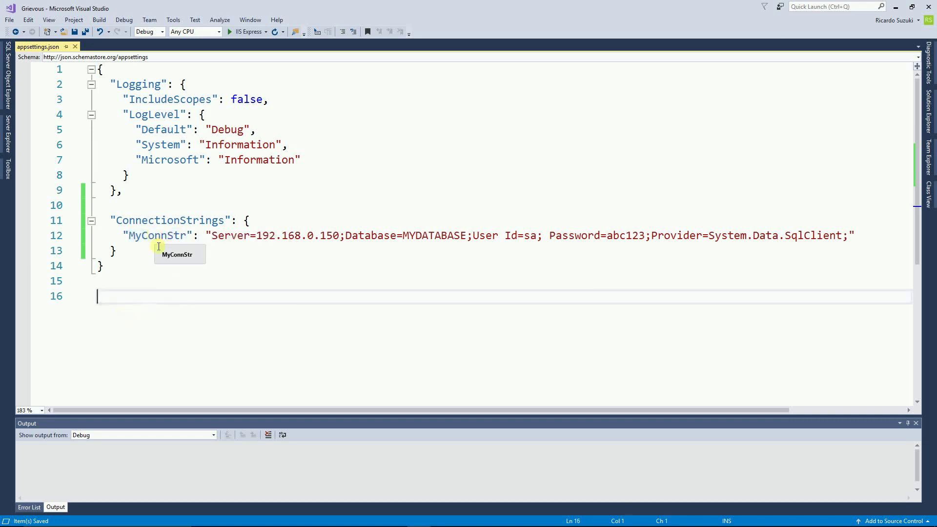
left_click(924, 117)
- Open Startup.cs and highlight its IConfiguration Configuration property and the constructor assigning it
left_click(829, 224)
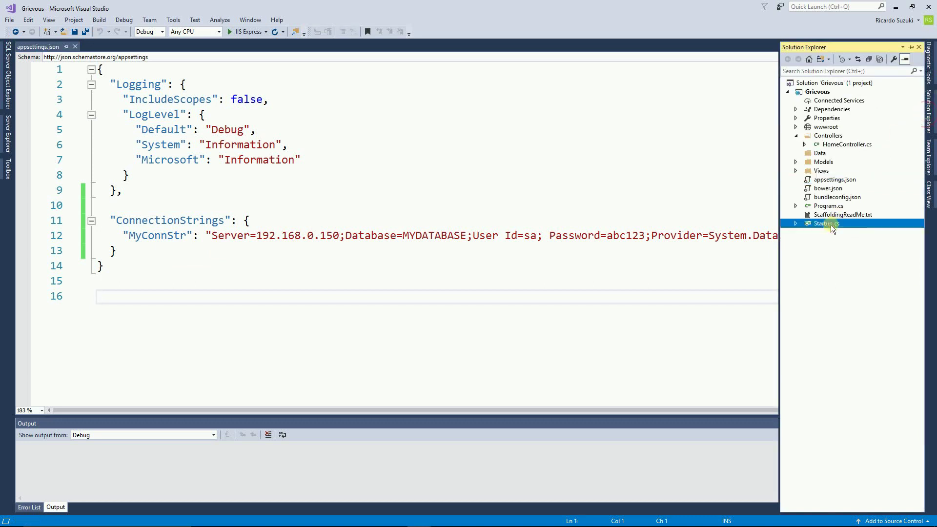
double_click(830, 224)
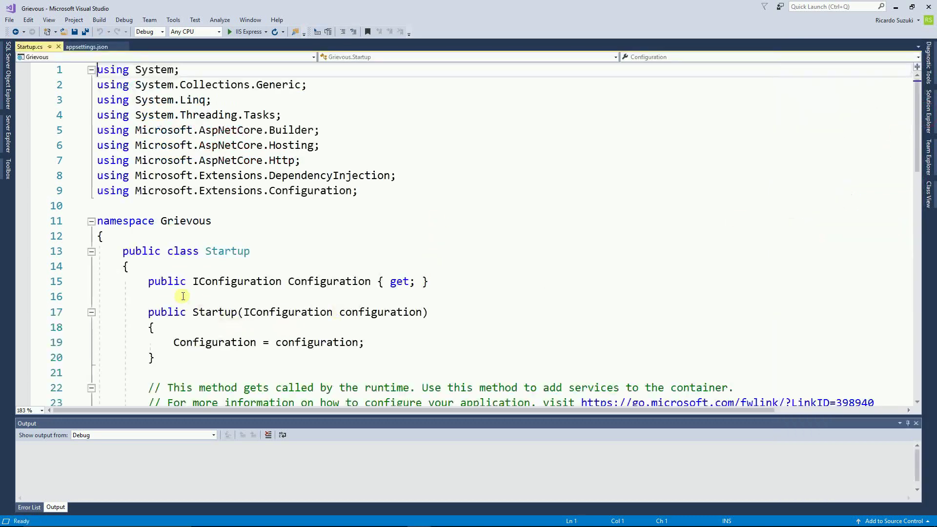
left_click_drag(145, 281, 428, 282)
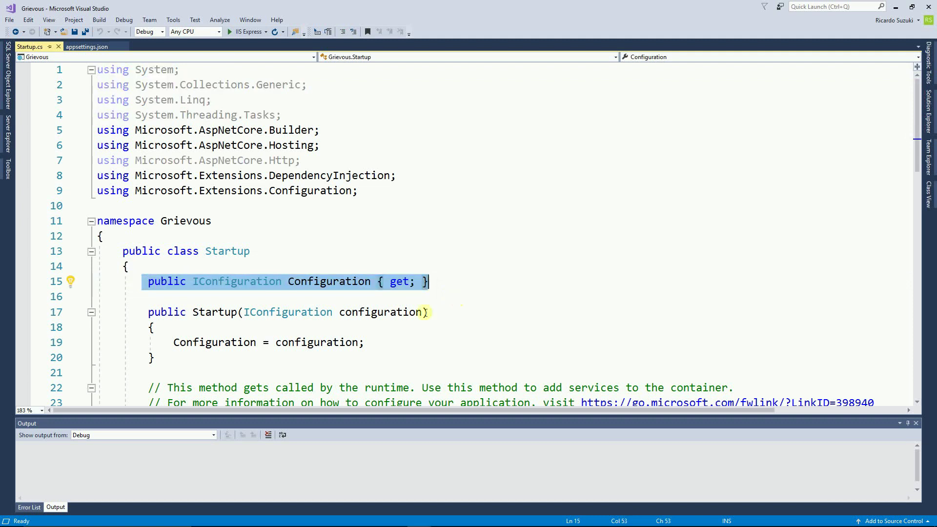
left_click_drag(157, 359, 143, 312)
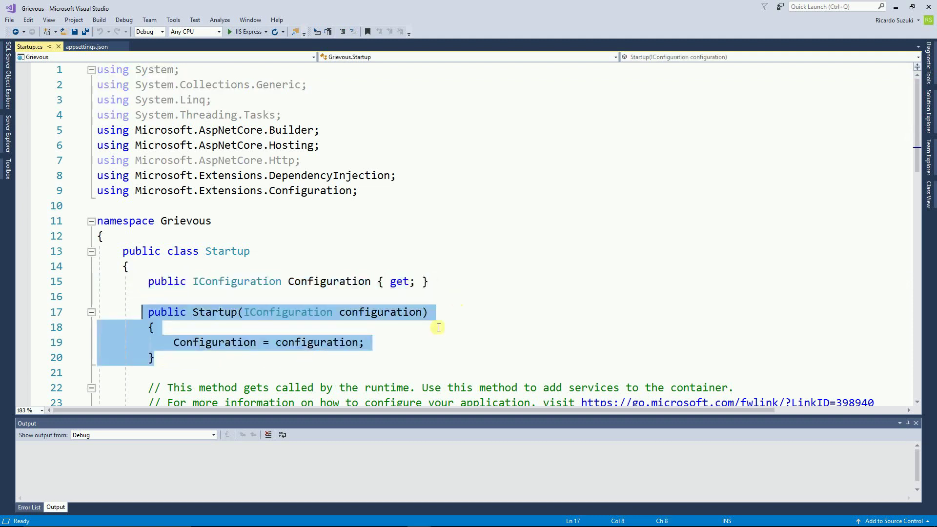
left_click(418, 342)
mouse_move(371, 342)
left_mouse_down()
mouse_move(179, 336)
mouse_move(77, 287)
left_mouse_up()
left_click(155, 357)
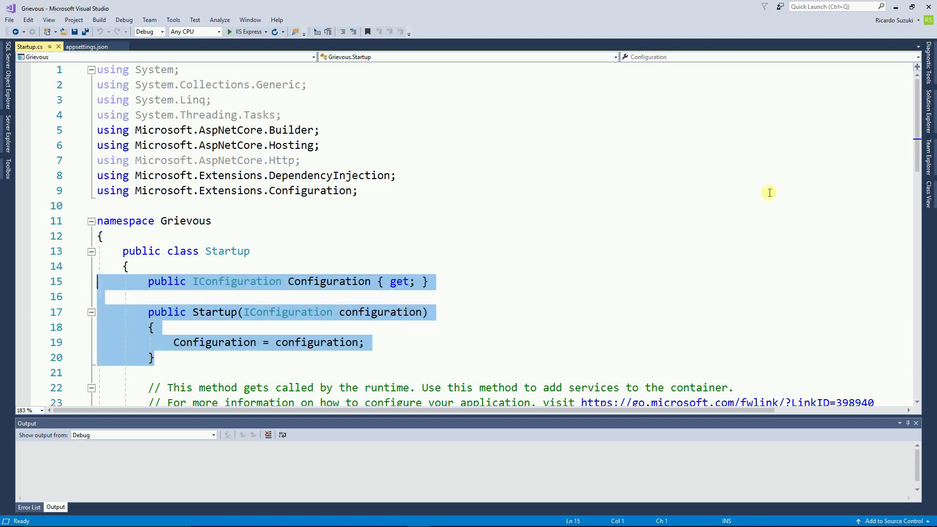
left_click(928, 112)
- Open HomeController.cs and add 'using Microsoft.Extensions.Configuration;' on line 7
double_click(848, 144)
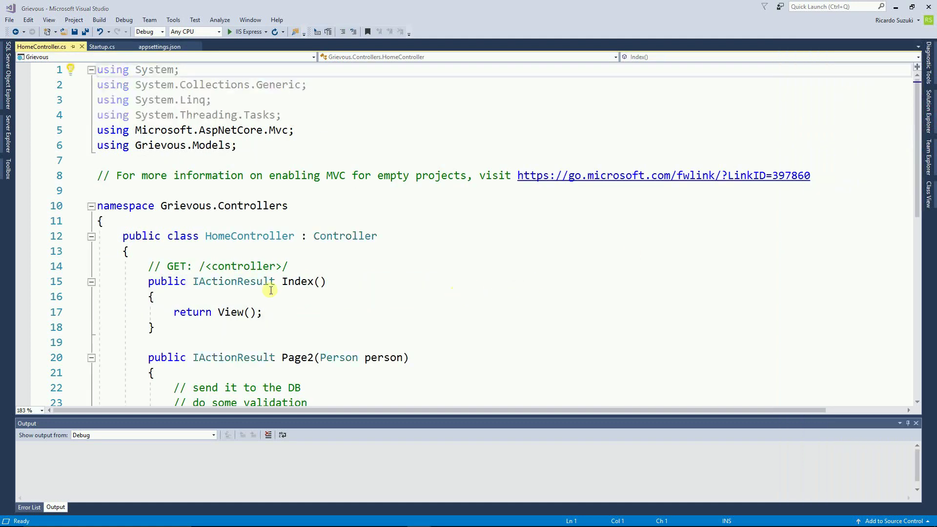
left_click(276, 158)
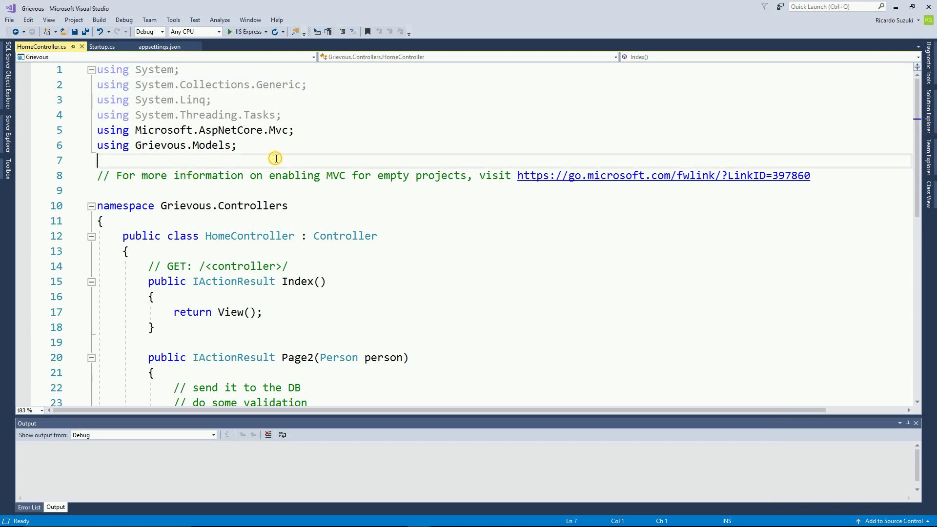
type("using ")
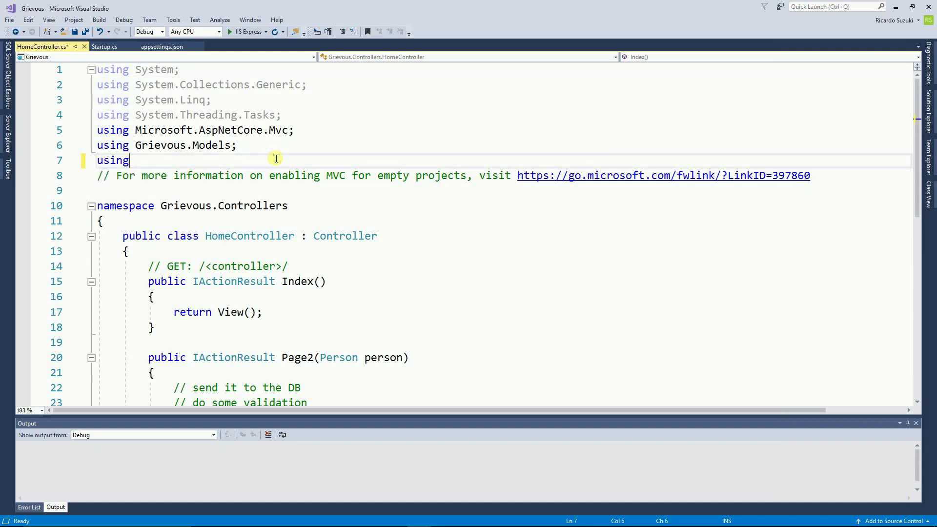
type("mi")
key("Tab")
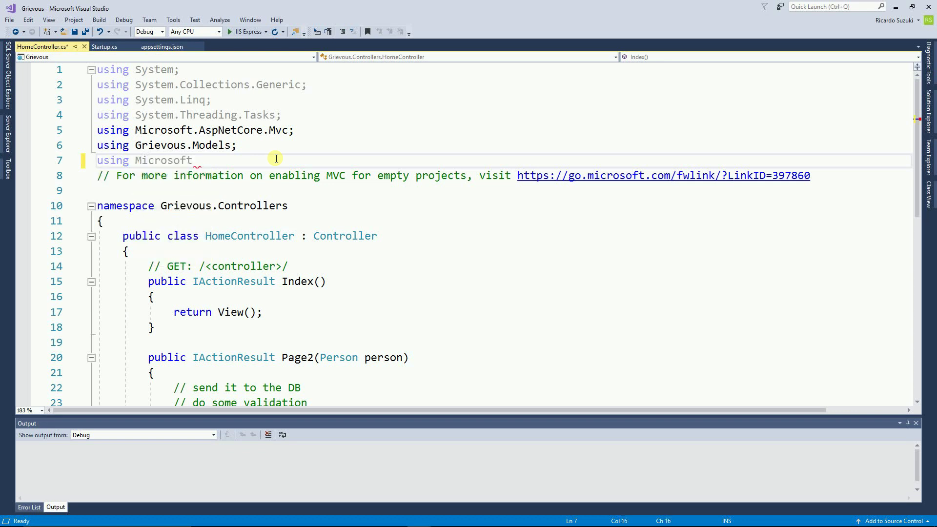
type(".ex")
key("Tab")
type(".co")
key("Tab")
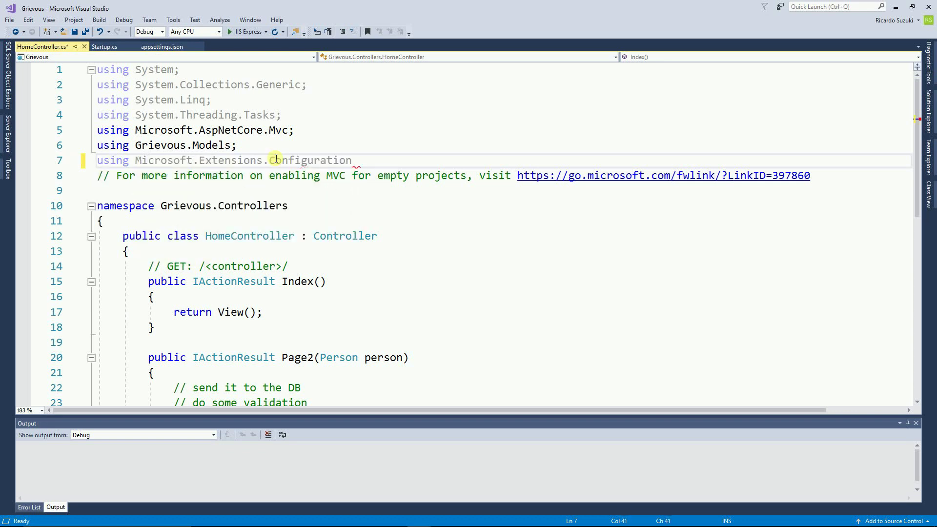
type(";")
key("Return")
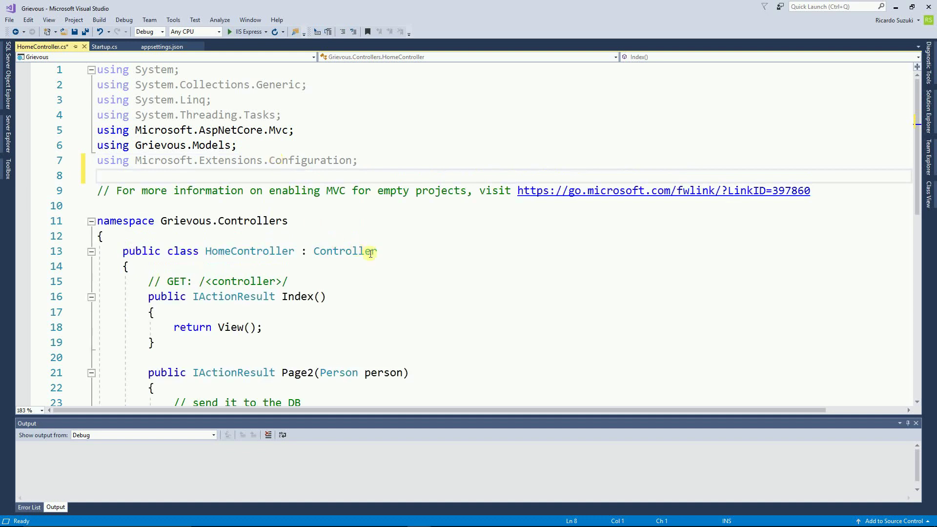
- Declare a private readonly IConfiguration configuration field in HomeController
left_click(353, 269)
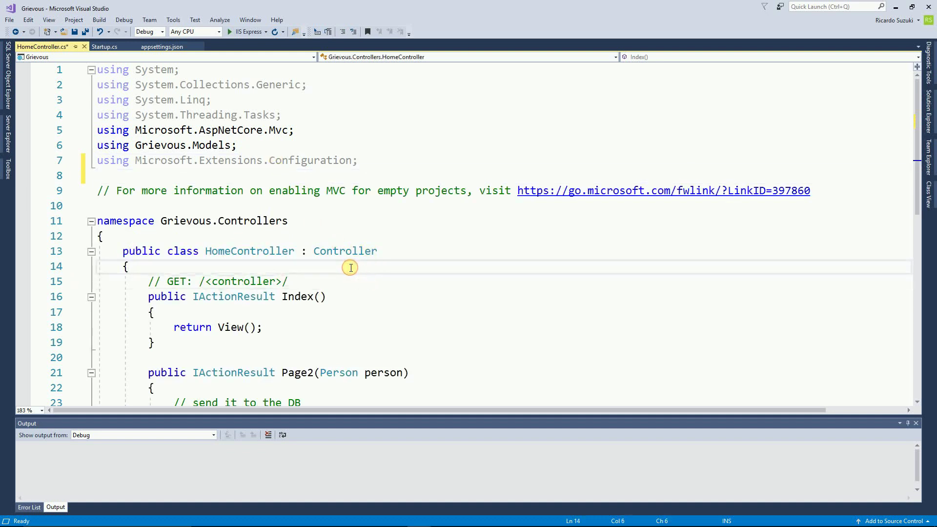
scroll(351, 268, "down", 1)
key("Return")
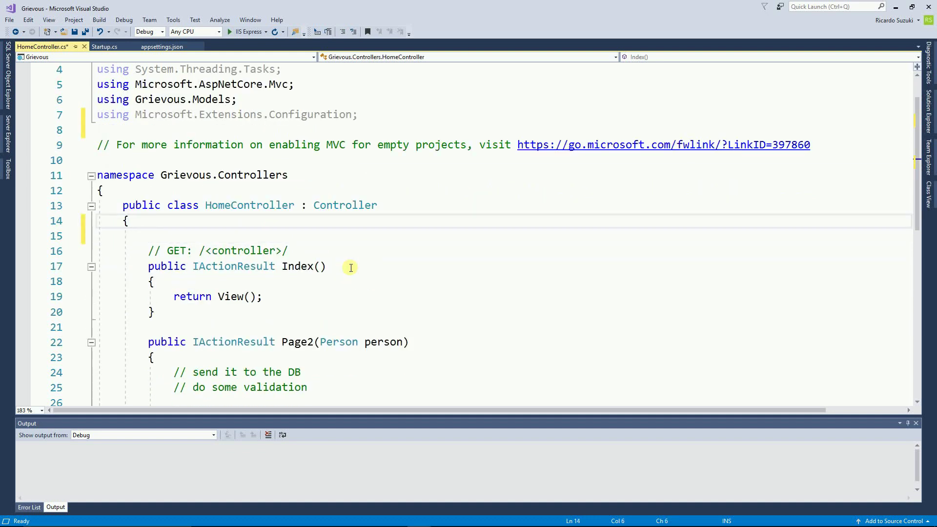
key("Return")
key("Up")
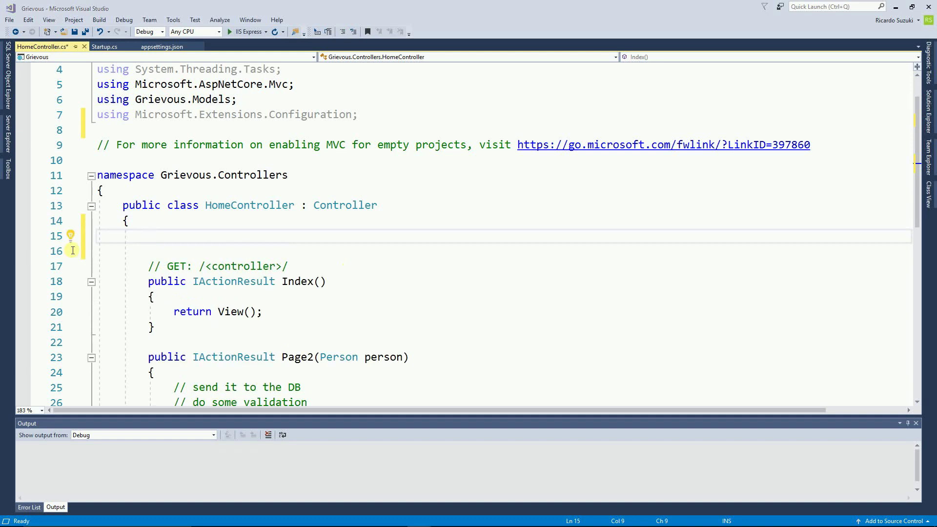
left_click(209, 225)
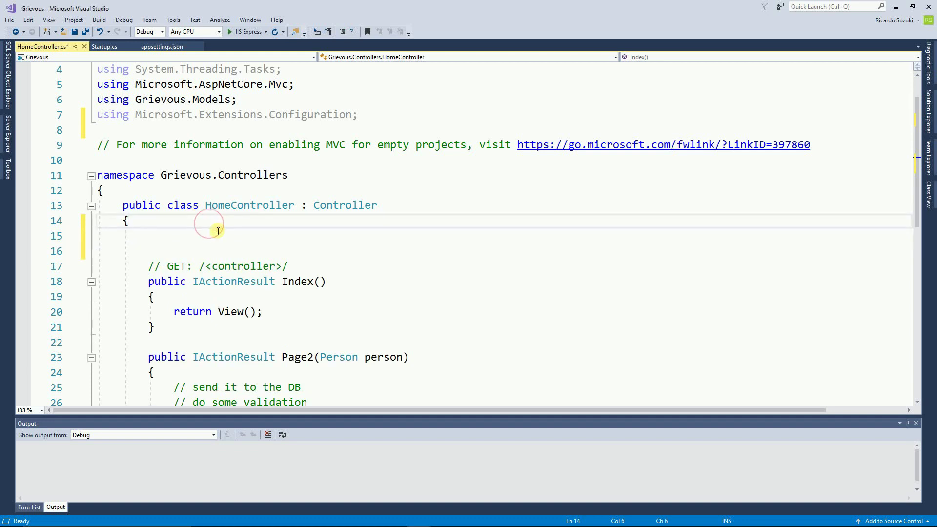
key("Return")
type("private readonly IConc")
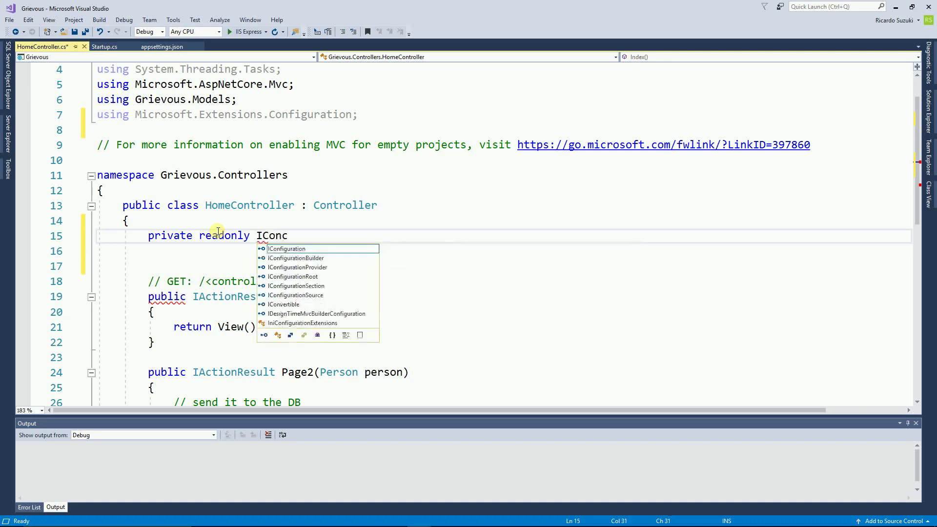
type(" configuration")
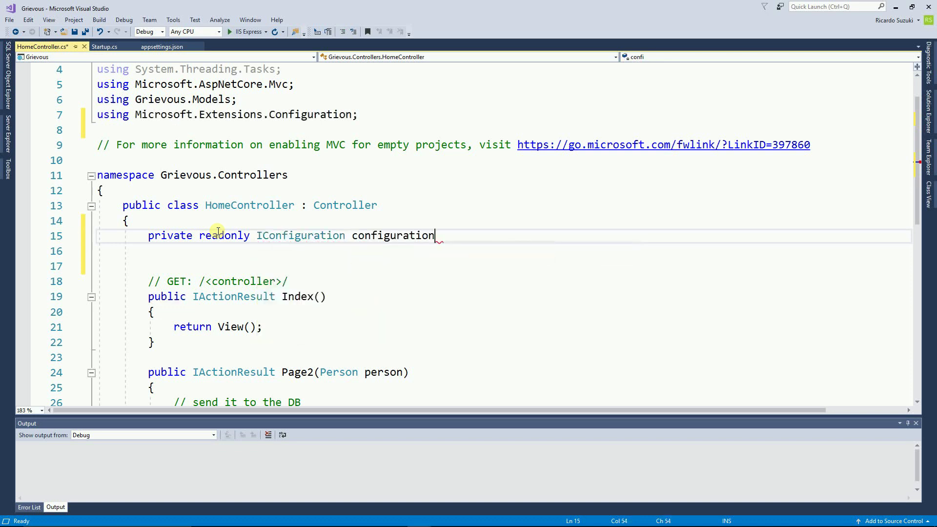
type(";")
key("Return")
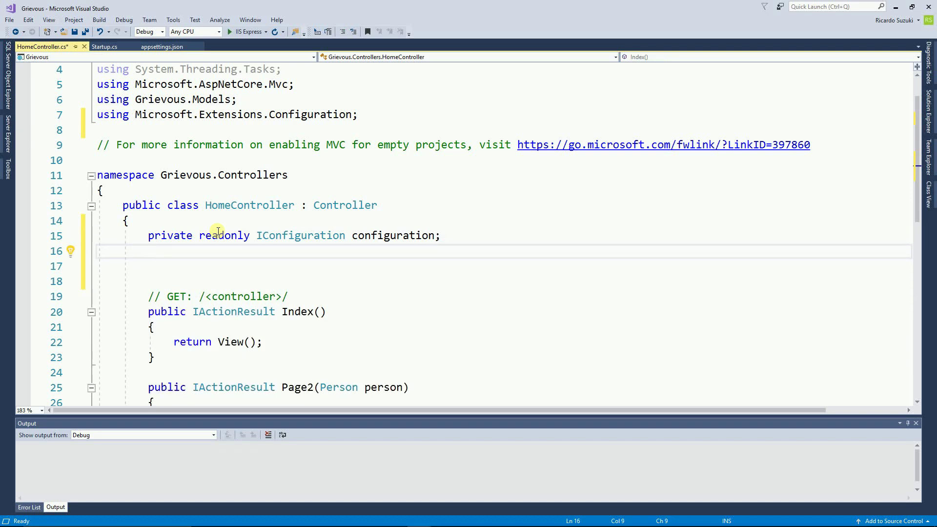
type("public HomeController")
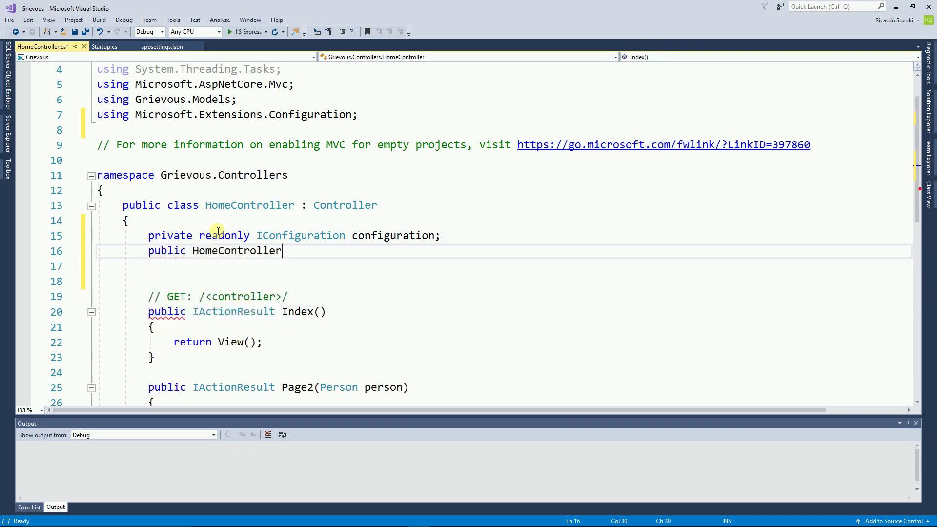
type("(")
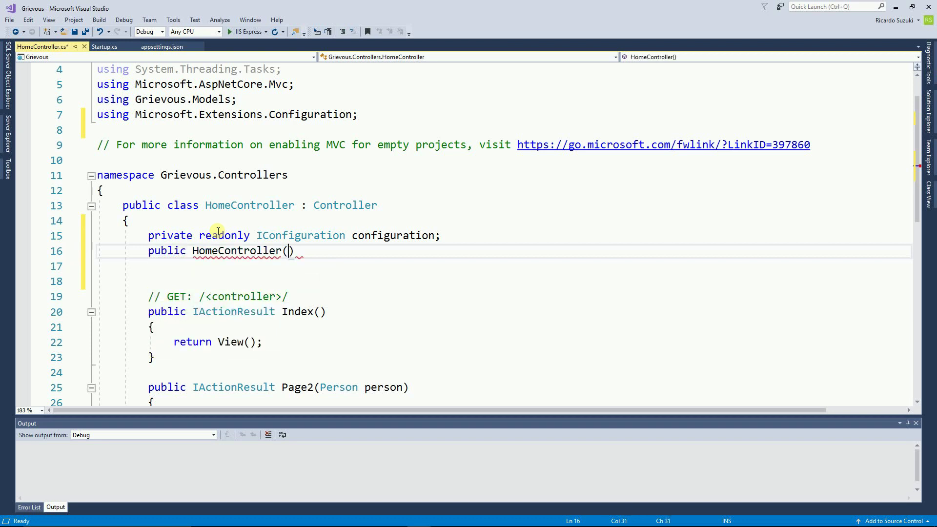
type("ICon")
- Add a HomeController(IConfiguration config) constructor containing this.configuration = config;
key("Tab")
type("c")
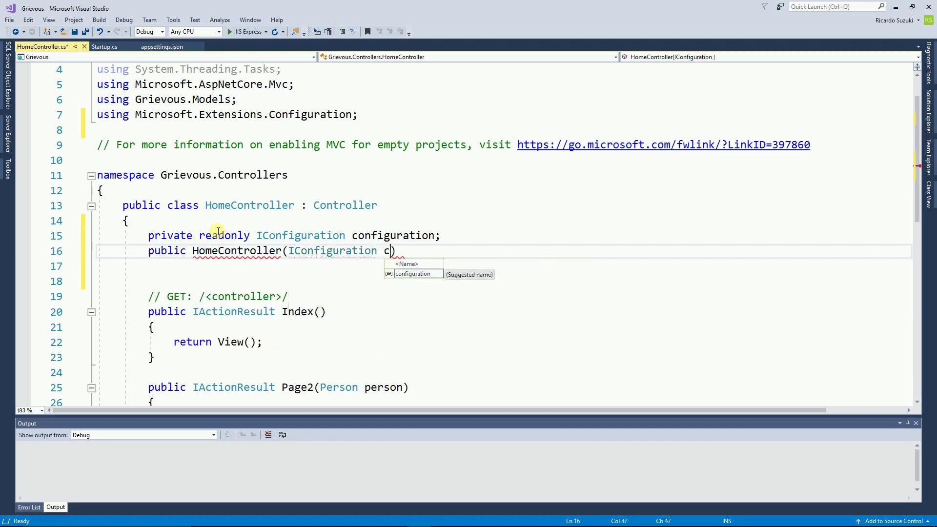
type("onfig")
key("End")
key("Return")
type("{")
key("Return")
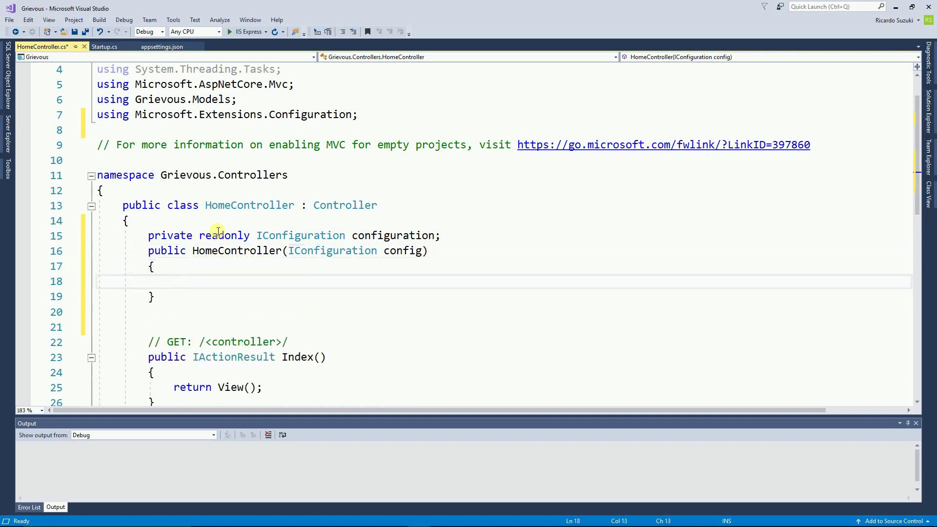
type("this.ico")
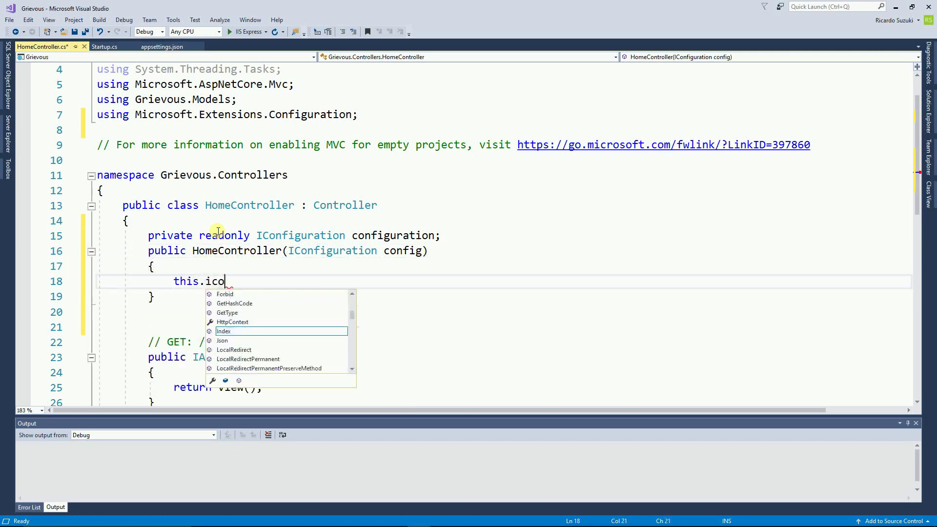
key("Tab")
type("= conf")
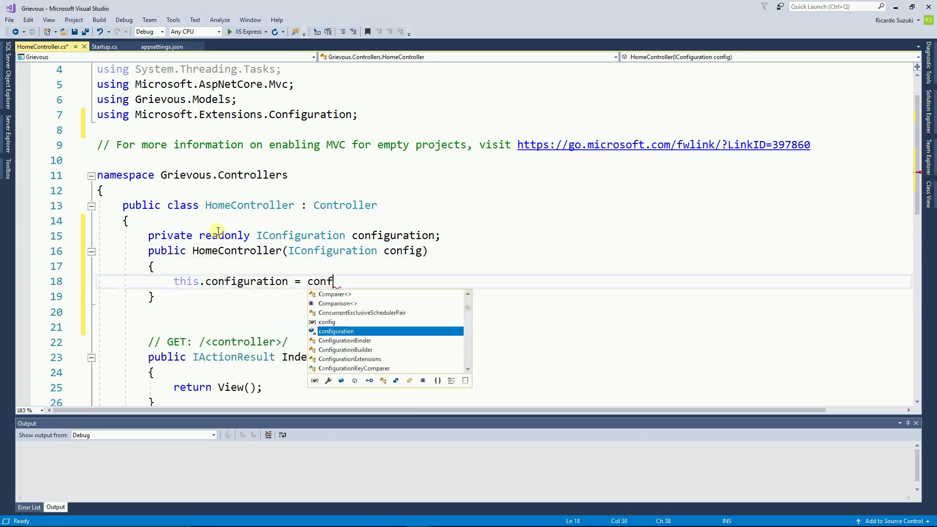
type("ig;")
left_click(259, 327)
scroll(259, 326, "down", 3)
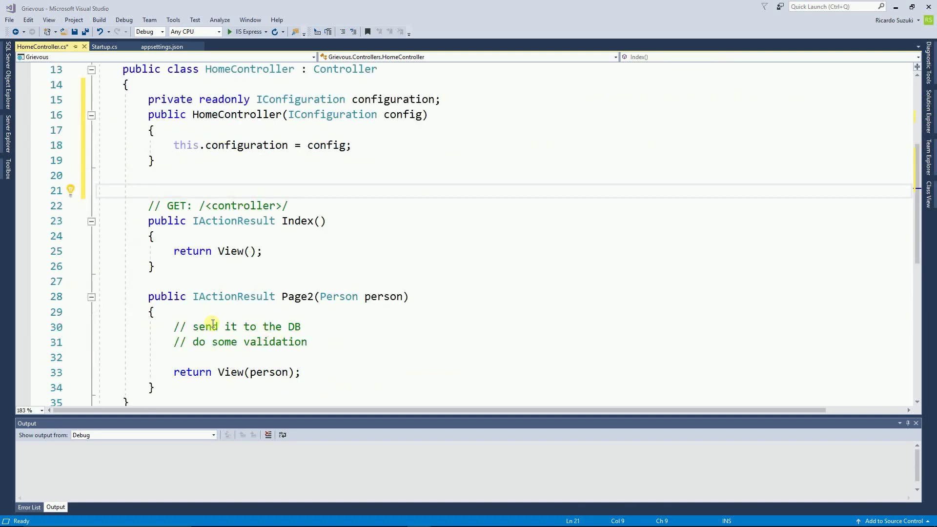
scroll(333, 350, "down", 1)
- Below Page2's validation comment, add string connStr = configuration.GetConnectionString("");
left_click(302, 251)
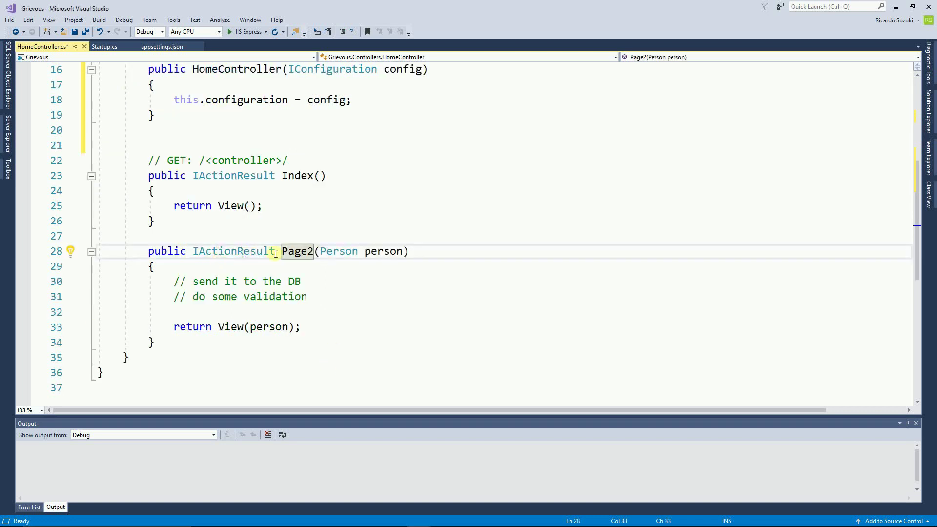
left_click(333, 301)
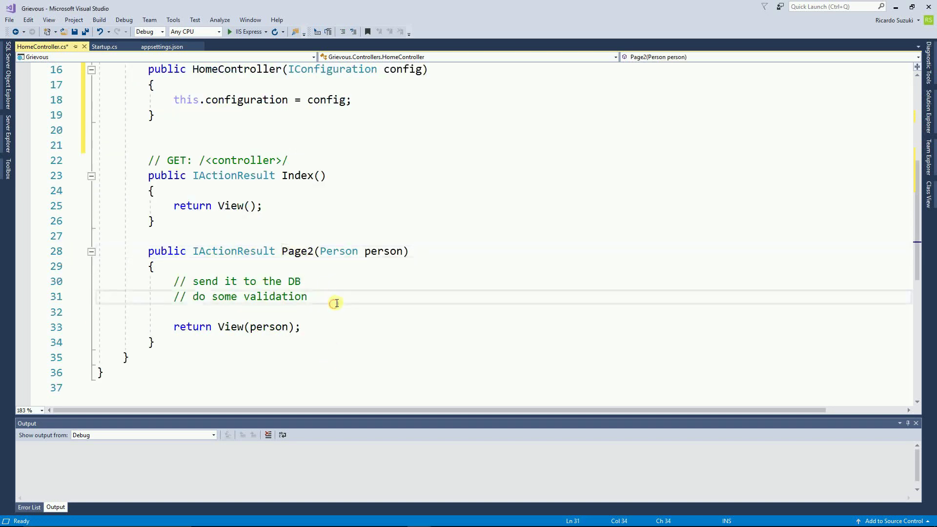
key("Return")
key("Return")
type("st")
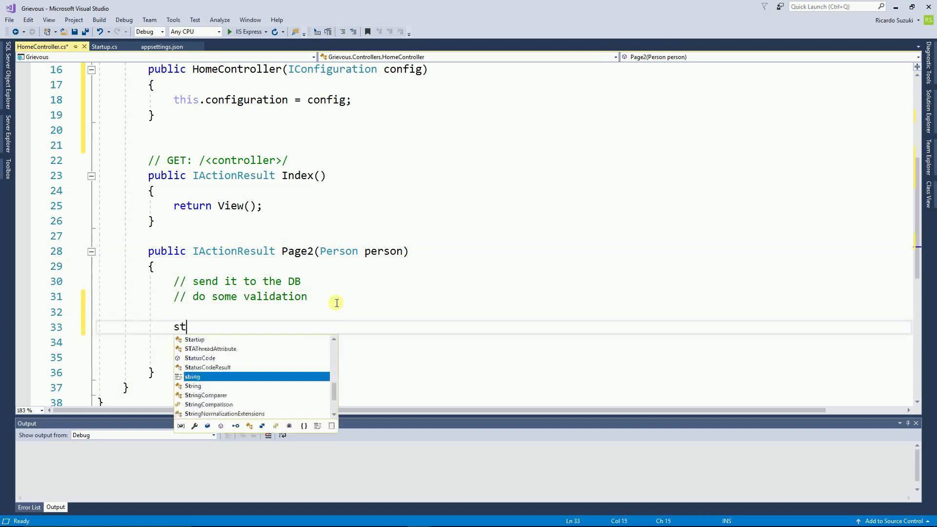
key("Escape")
type("ring connStr = ")
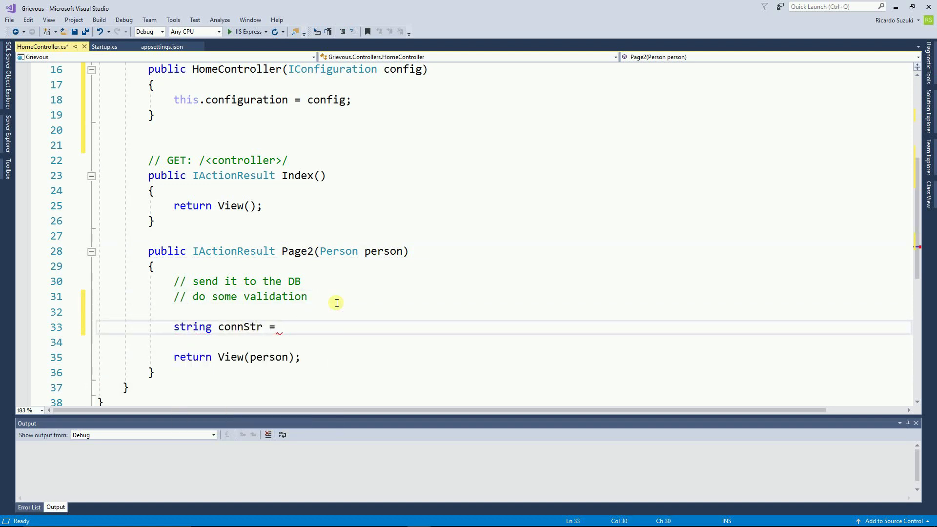
type("con")
key("Tab")
type(".")
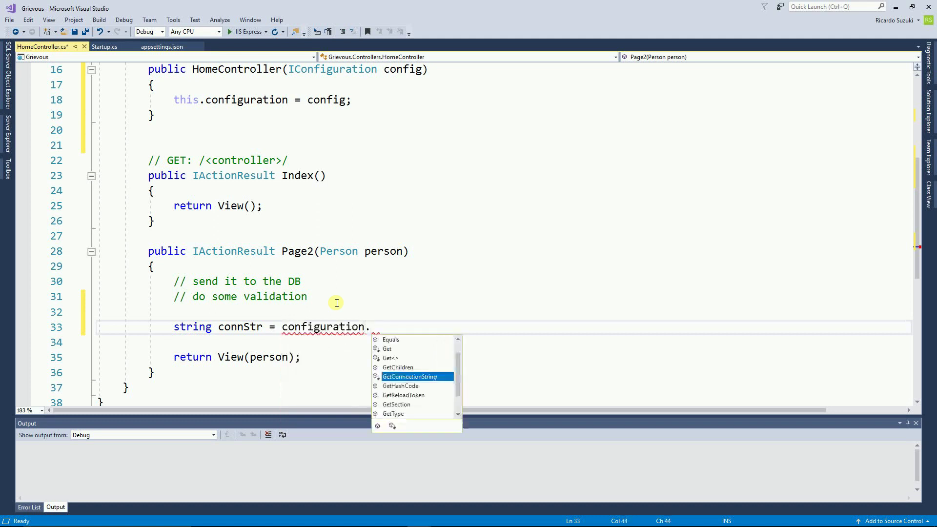
type("ge")
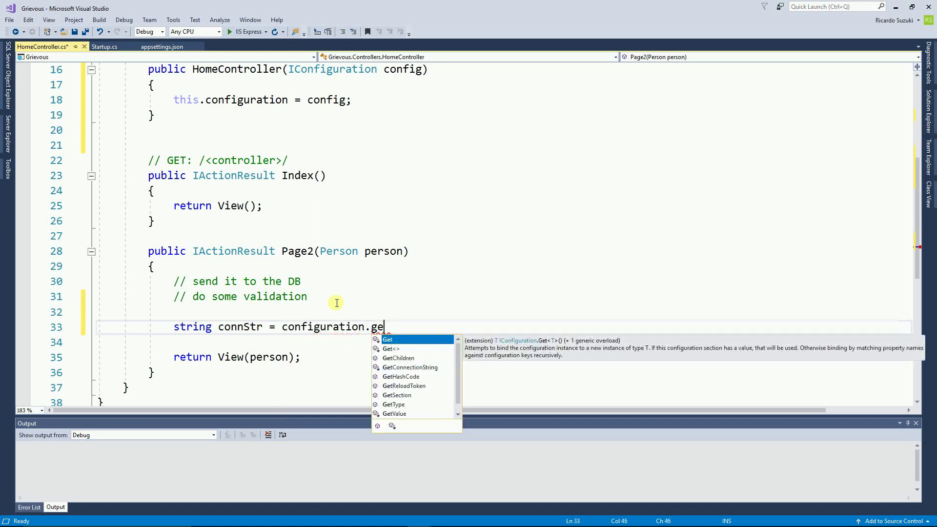
type("tco")
key("Tab")
type("(")
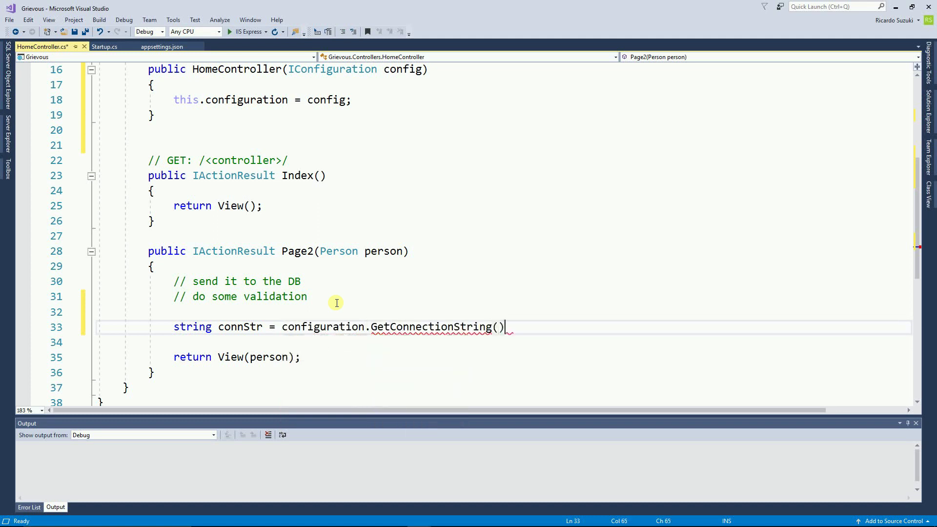
type(")")
key("Left")
type("\"")
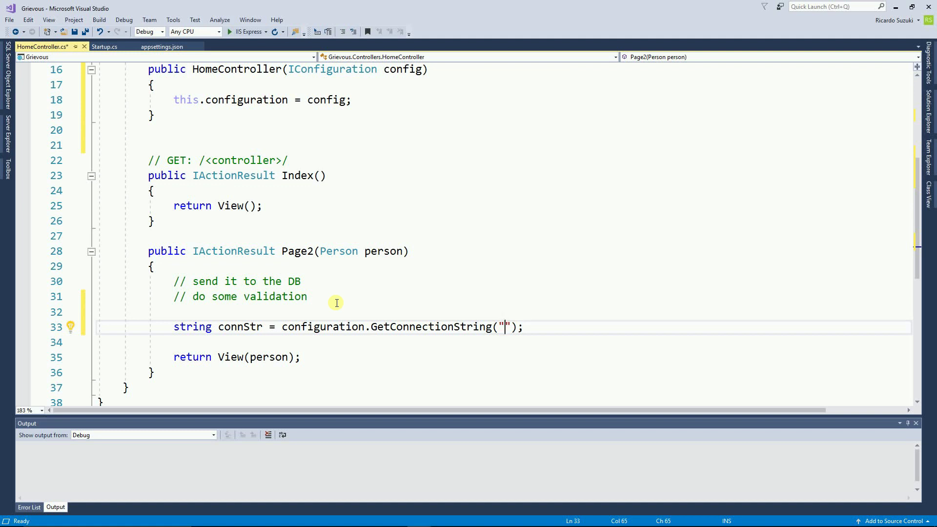
- Copy the key name MyConnStr from the appsettings.json tab, then switch back to HomeController.cs
left_click(159, 47)
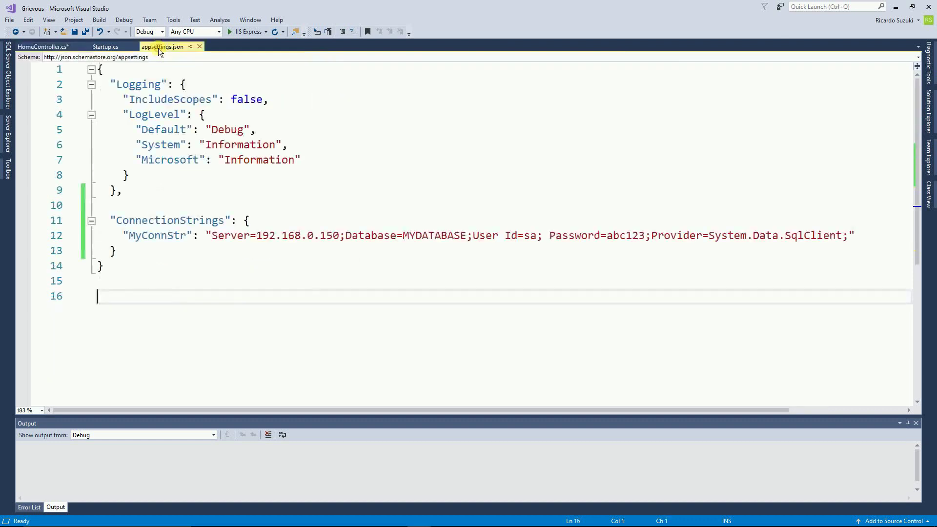
double_click(151, 238)
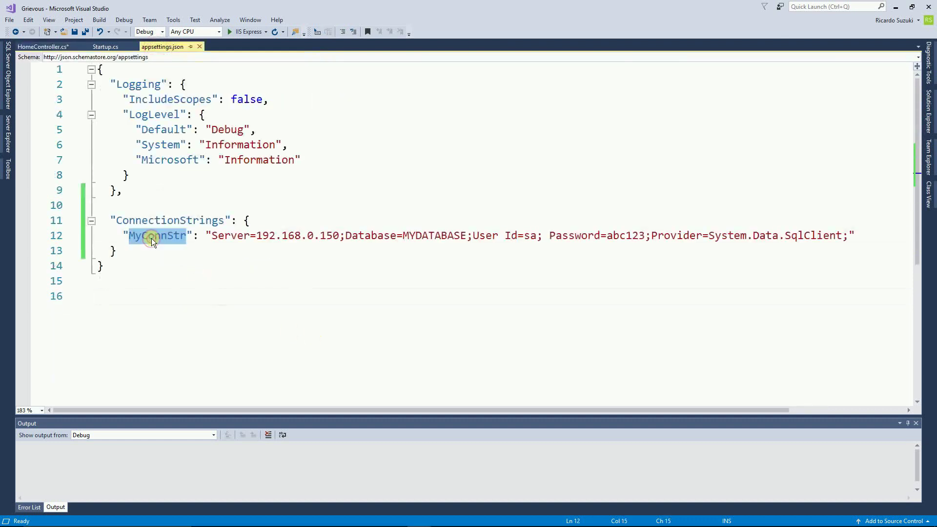
right_click(151, 238)
left_click(175, 254)
left_click_drag(212, 235, 855, 235)
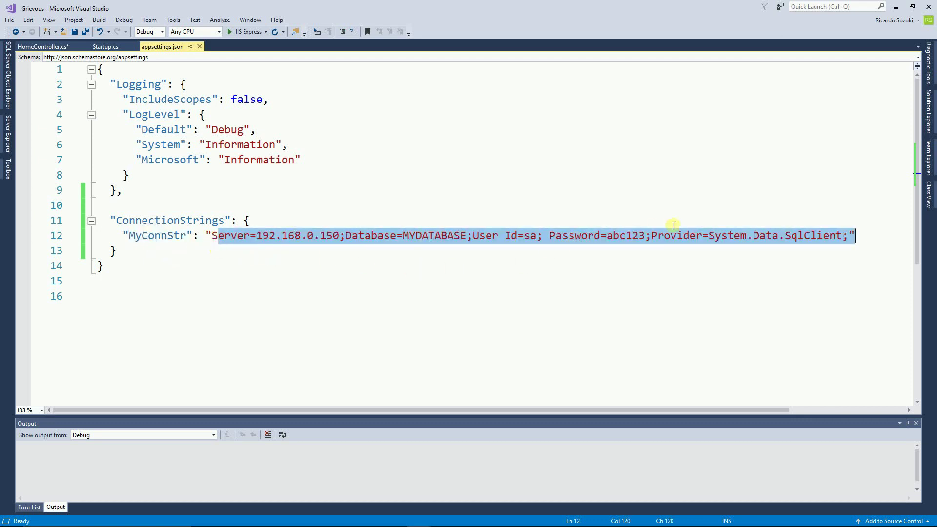
left_click(651, 293)
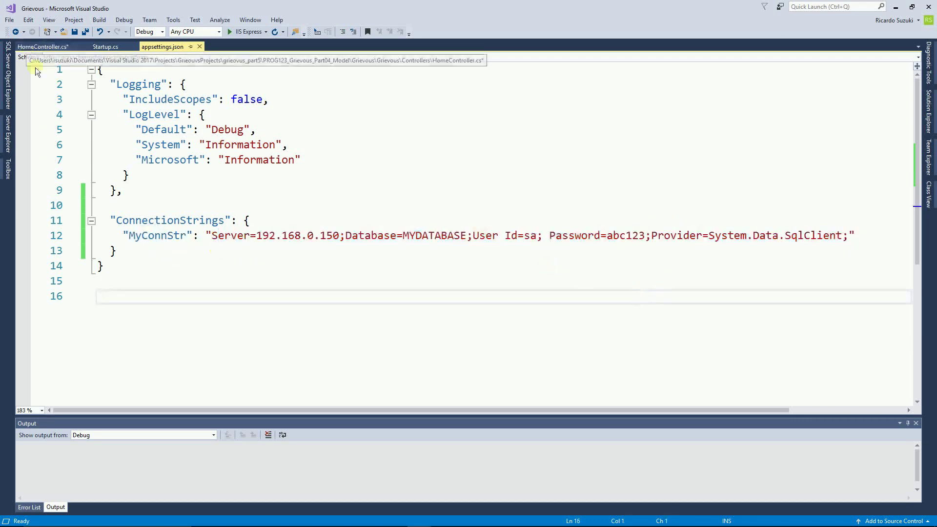
double_click(140, 235)
key("ctrl+c")
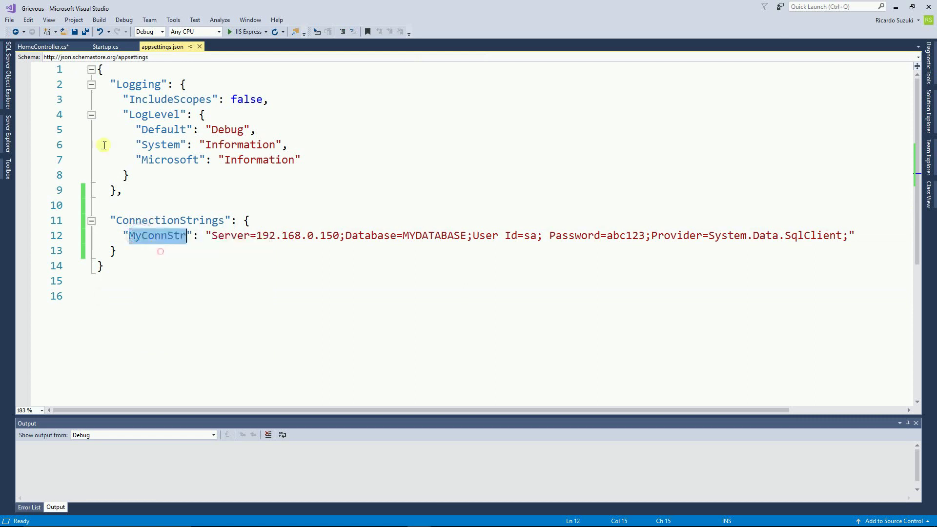
key("ctrl+Tab")
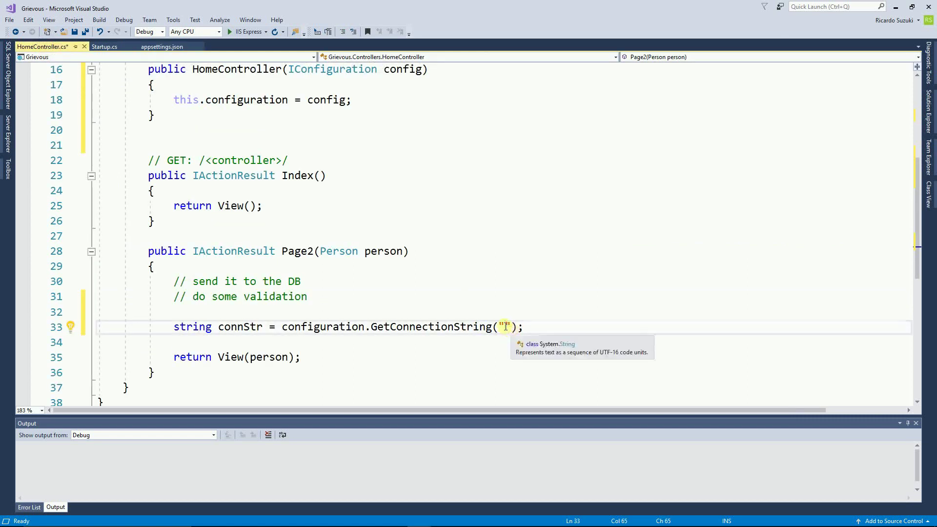
- Paste MyConnStr into GetConnectionString and set a breakpoint on the connStr line 33
key("ctrl+v")
scroll(36, 292, "down", 1)
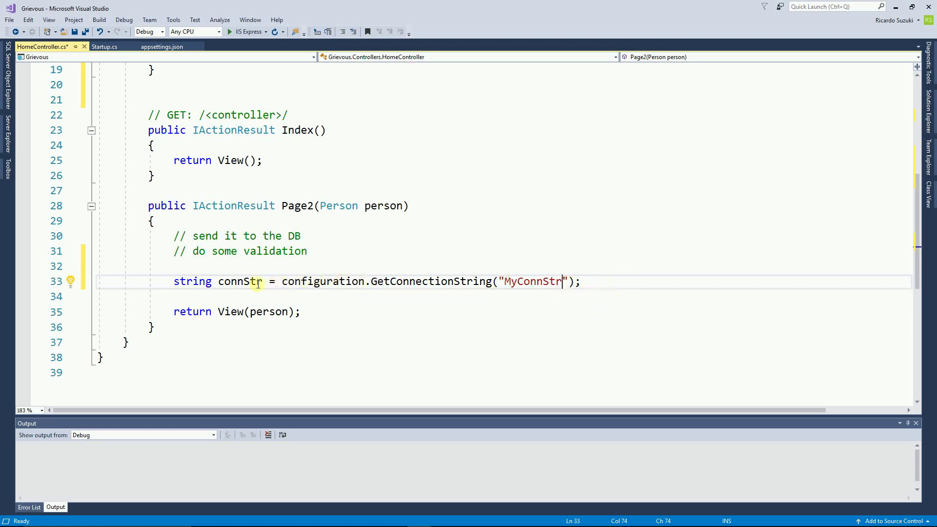
mouse_move(240, 282)
double_click(246, 280)
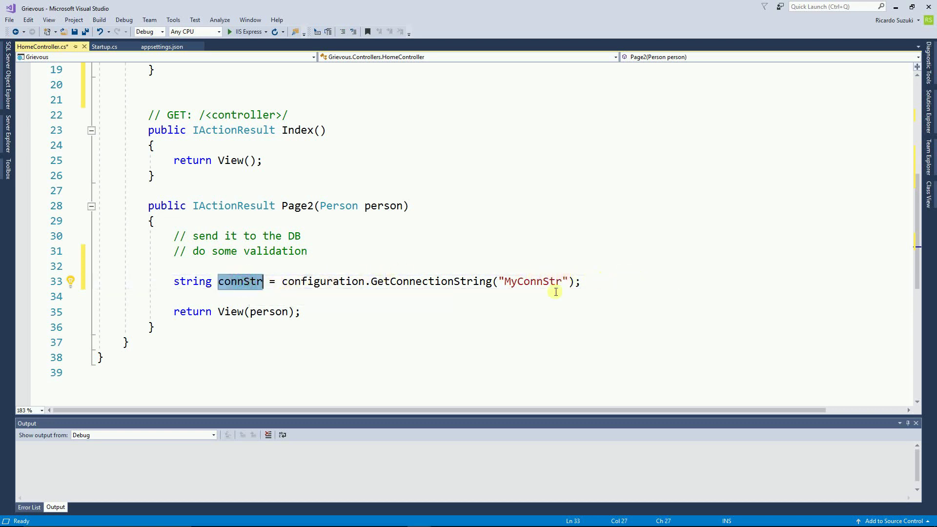
left_click(22, 283)
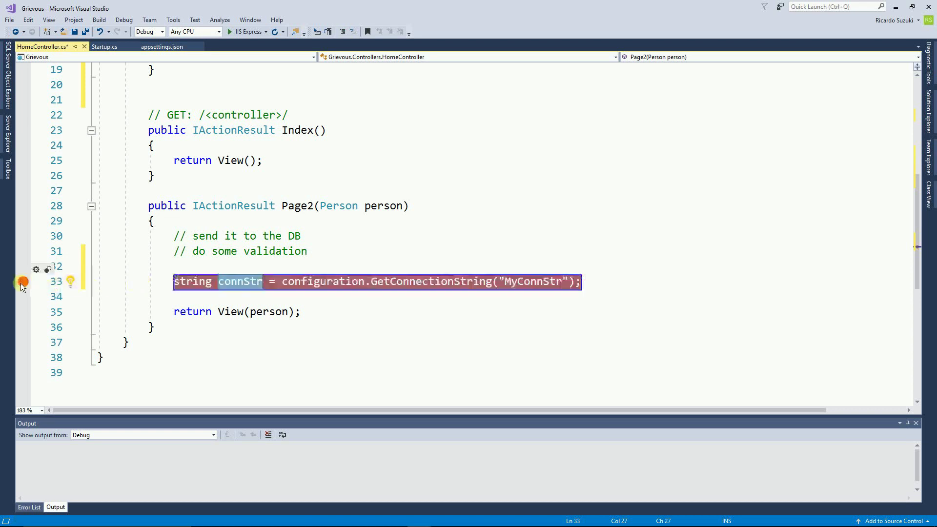
left_click(123, 20)
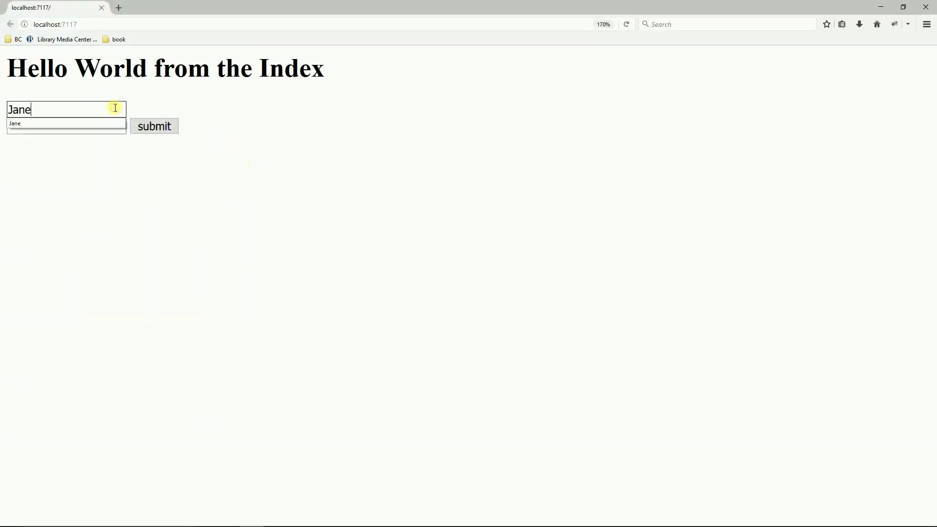
- Submit the localhost form with the name Jane to hit the Page2 breakpoint
key("Return")
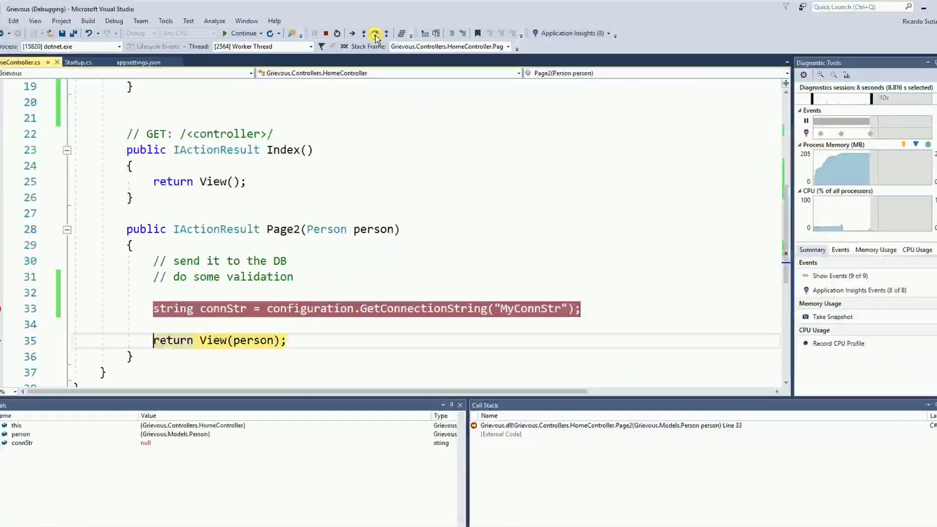
- Step over the connStr line and inspect its Server=192.168.0.150 value in Locals
left_click(373, 34)
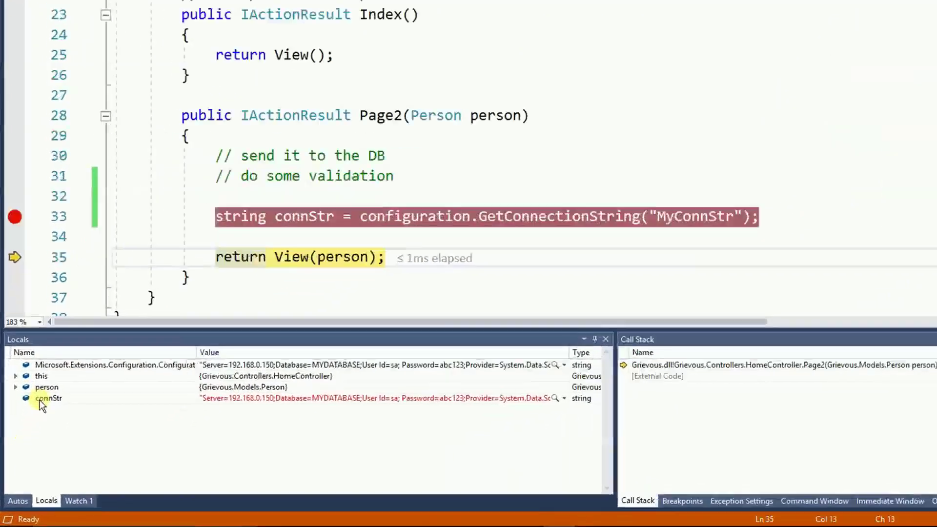
left_click(29, 432)
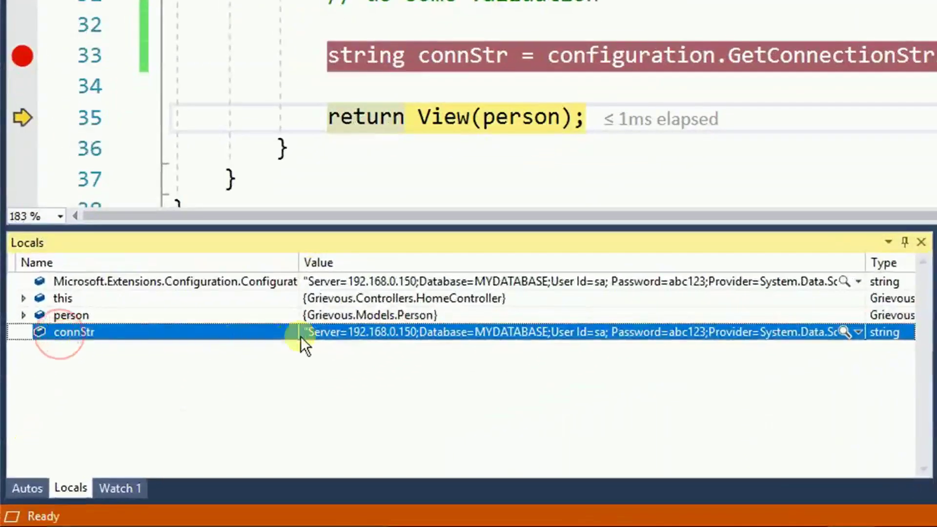